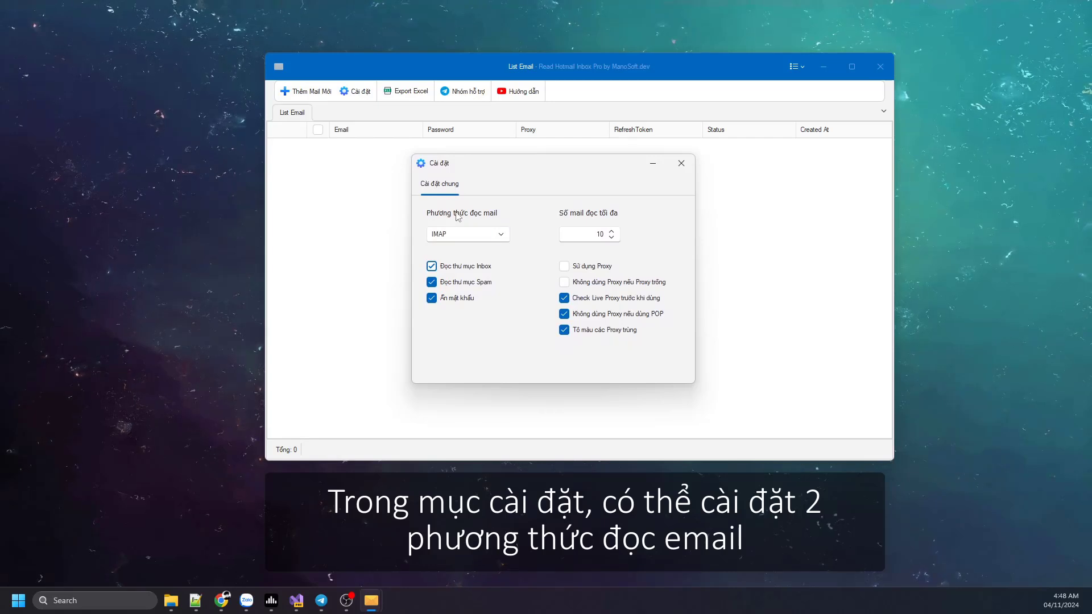
Try POP3 as the mail reading method, then settle back on IMAP
{"action": "left_click", "coordinate": [487, 235]}
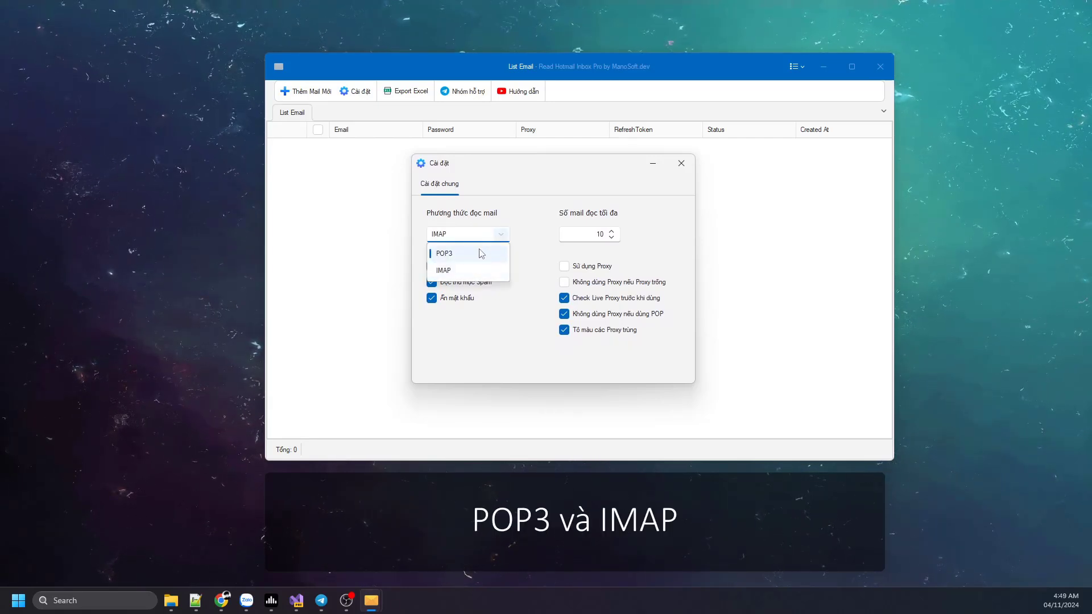
{"action": "left_click", "coordinate": [500, 234]}
{"action": "left_click", "coordinate": [496, 234]}
{"action": "left_click", "coordinate": [492, 251]}
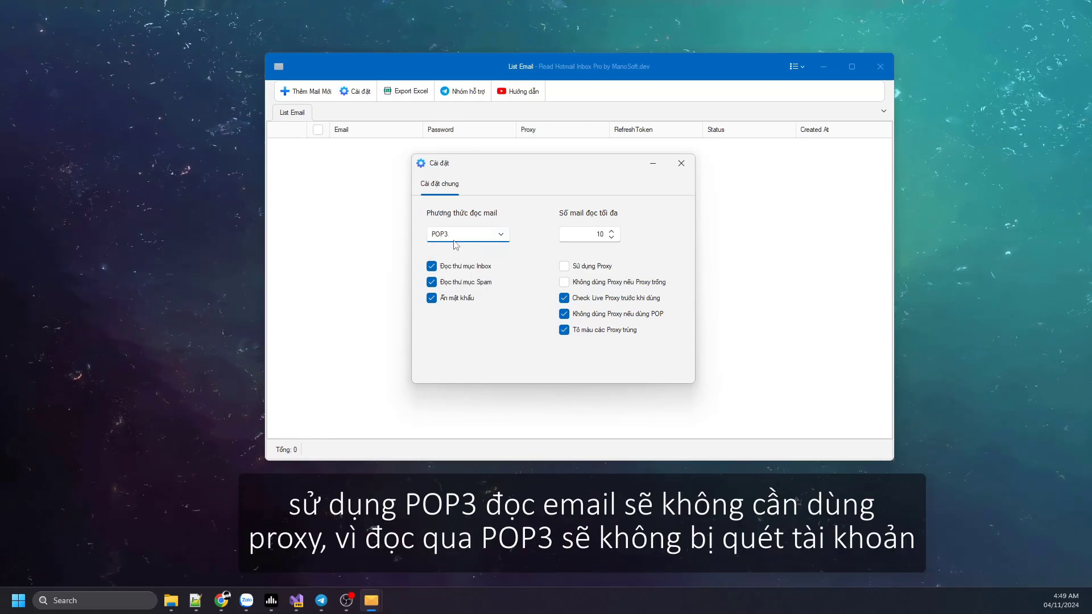
{"action": "left_click", "coordinate": [466, 236]}
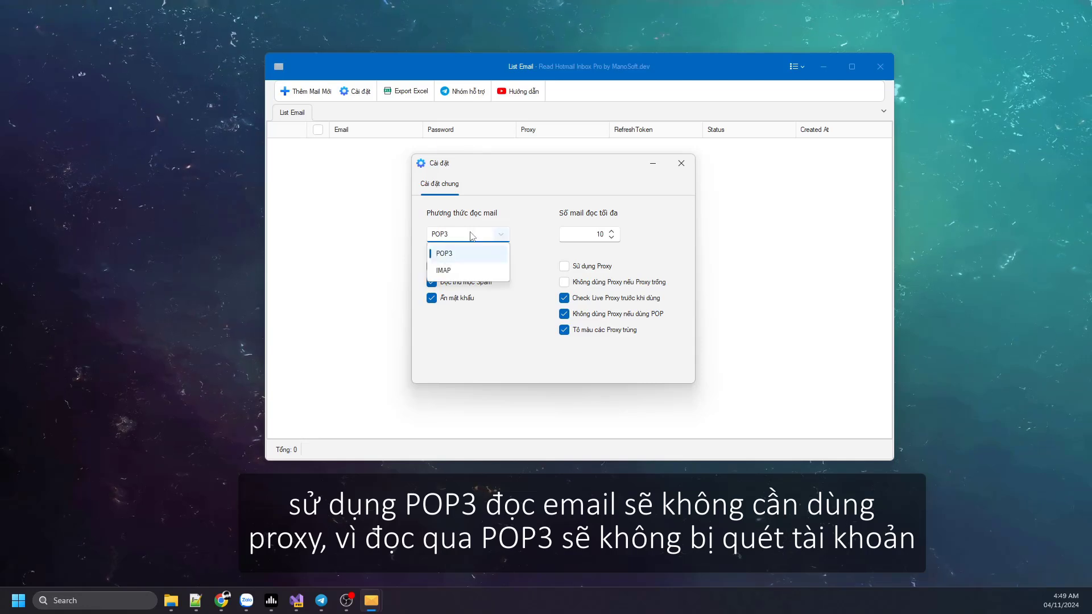
{"action": "left_click", "coordinate": [479, 268]}
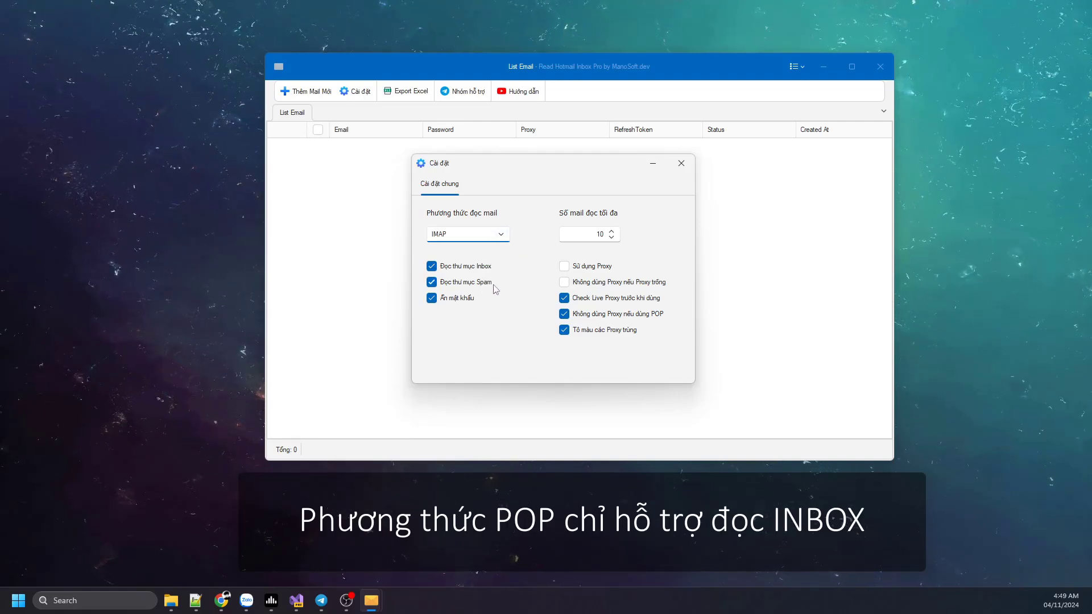
{"action": "left_click", "coordinate": [500, 235]}
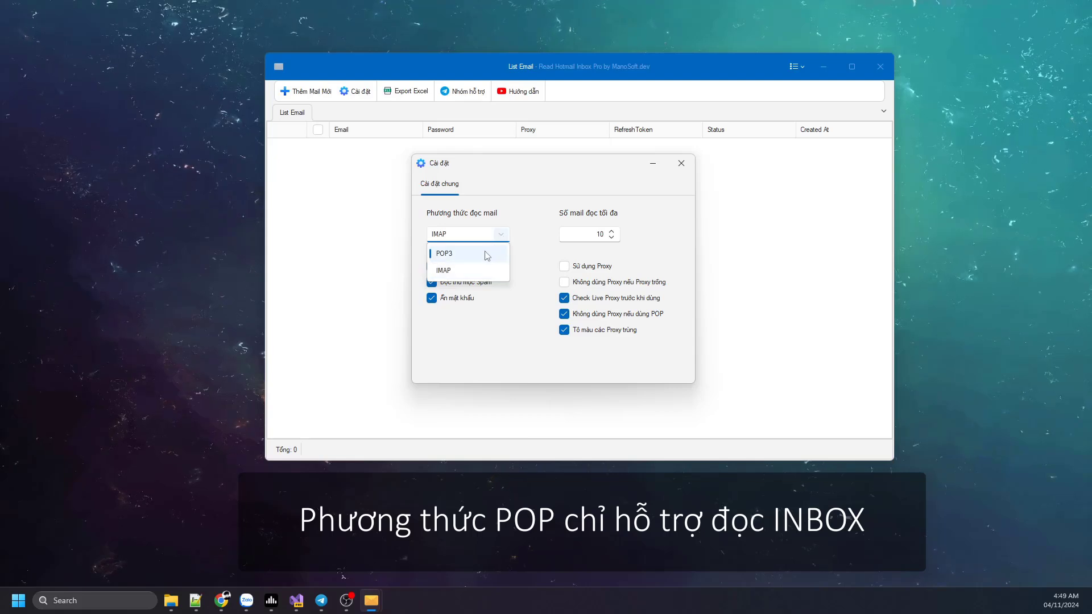
{"action": "left_click", "coordinate": [485, 254]}
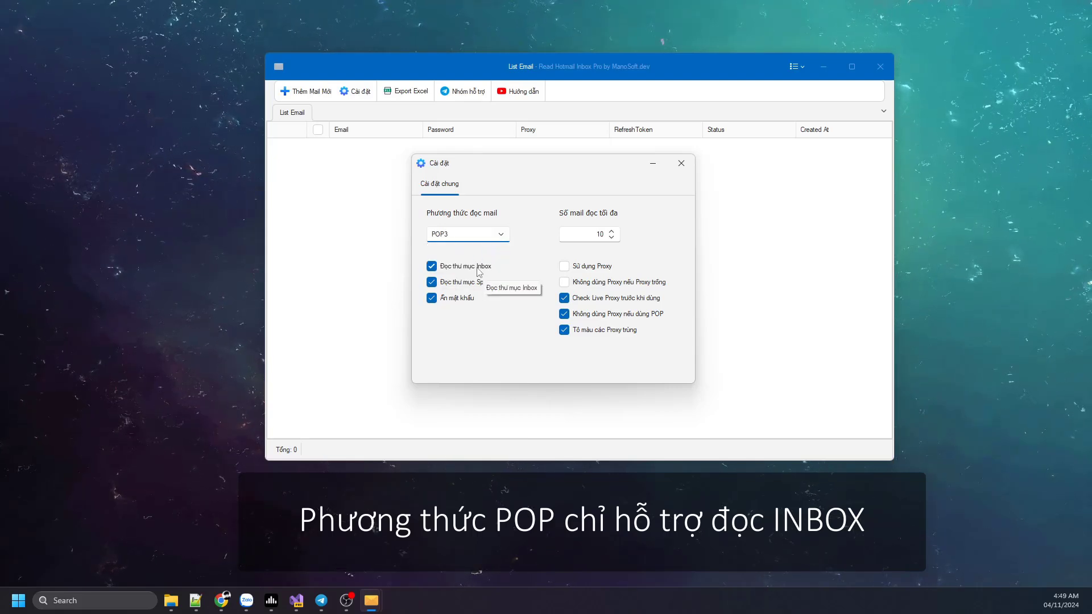
{"action": "left_click", "coordinate": [499, 235]}
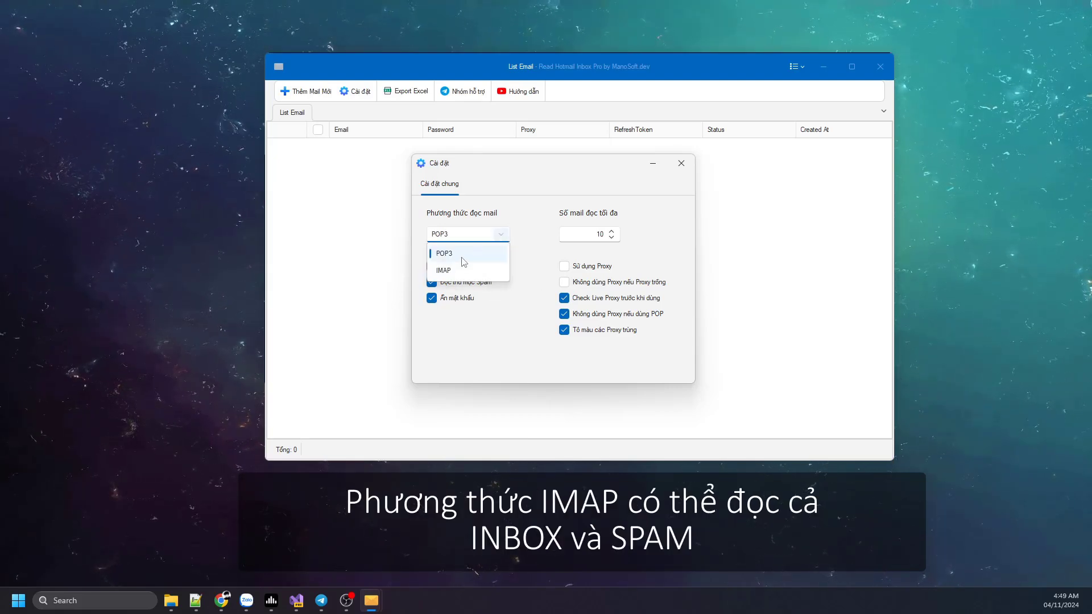
{"action": "left_click", "coordinate": [463, 271]}
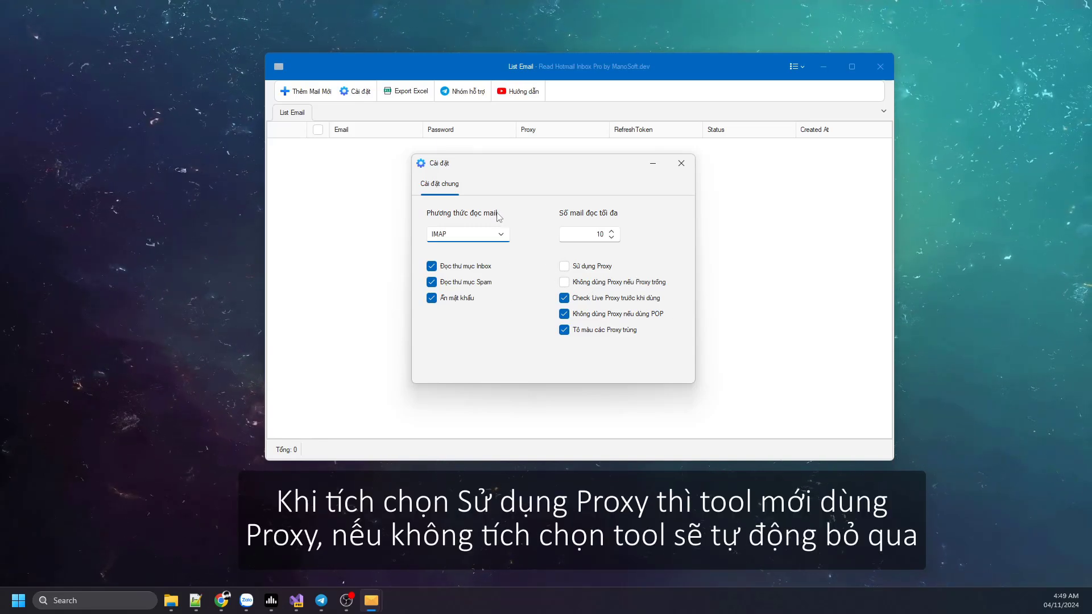
Enable 'Sử dụng Proxy' and 'Không dùng Proxy nếu Proxy trống', moving the settings window higher
{"action": "left_click", "coordinate": [565, 266]}
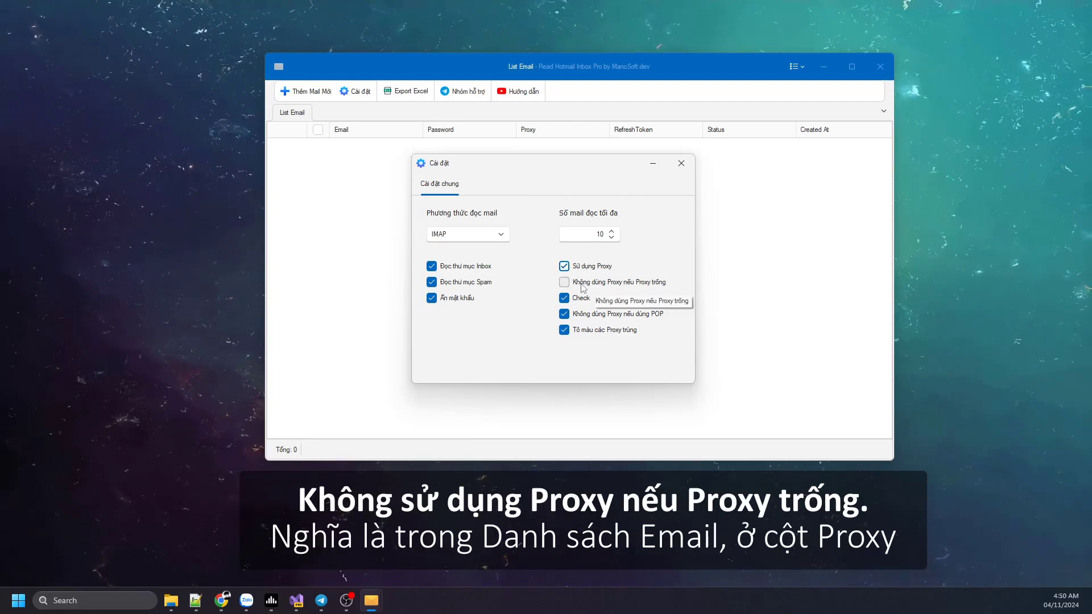
{"action": "left_click", "coordinate": [585, 287]}
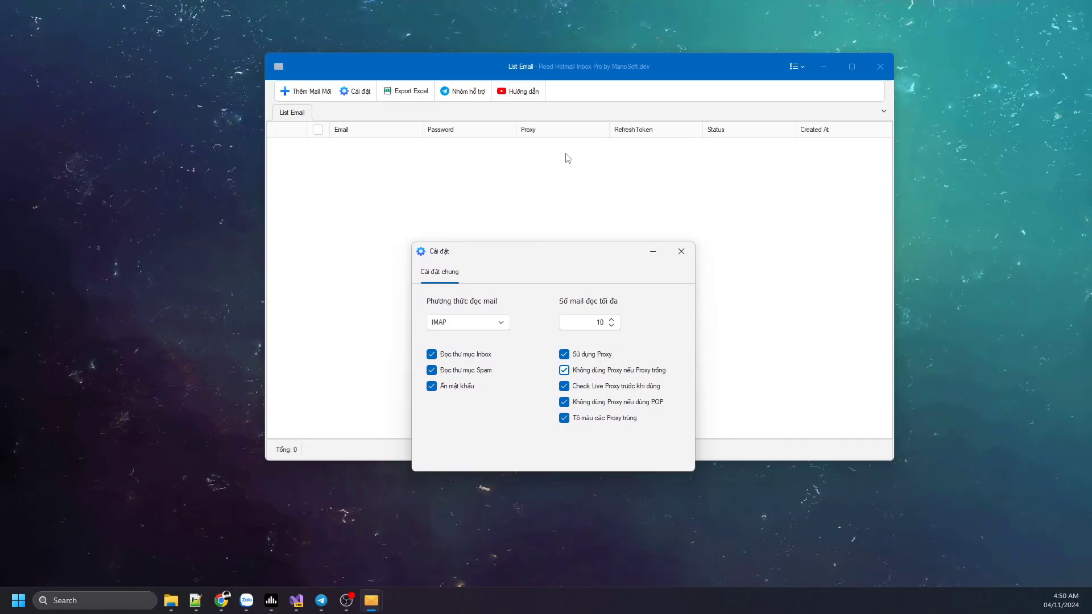
{"action": "left_click_drag", "start_coordinate": [565, 246], "coordinate": [560, 166]}
{"action": "left_click", "coordinate": [558, 290]}
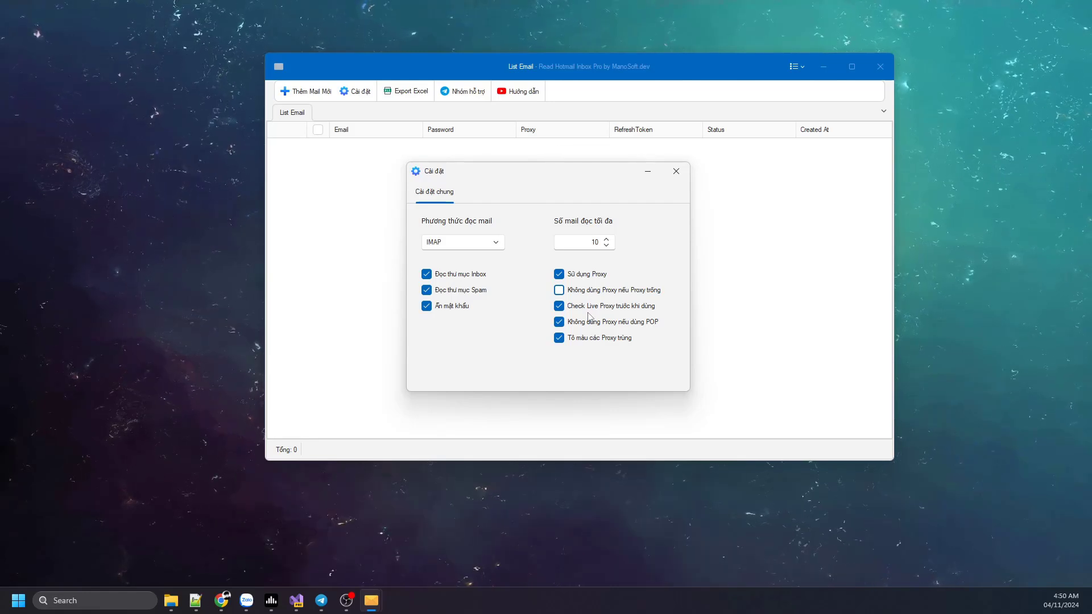
{"action": "left_click", "coordinate": [603, 291]}
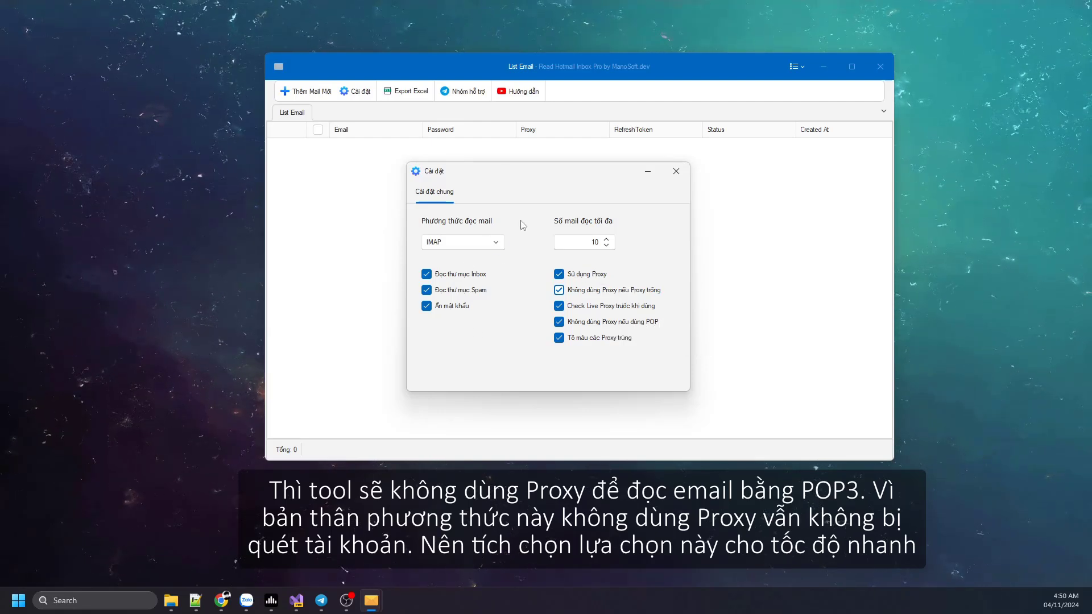
Keep 'Không dùng Proxy nếu dùng POP' checked and switch the mail reading method to POP3
{"action": "left_click", "coordinate": [575, 322]}
{"action": "left_click", "coordinate": [573, 321]}
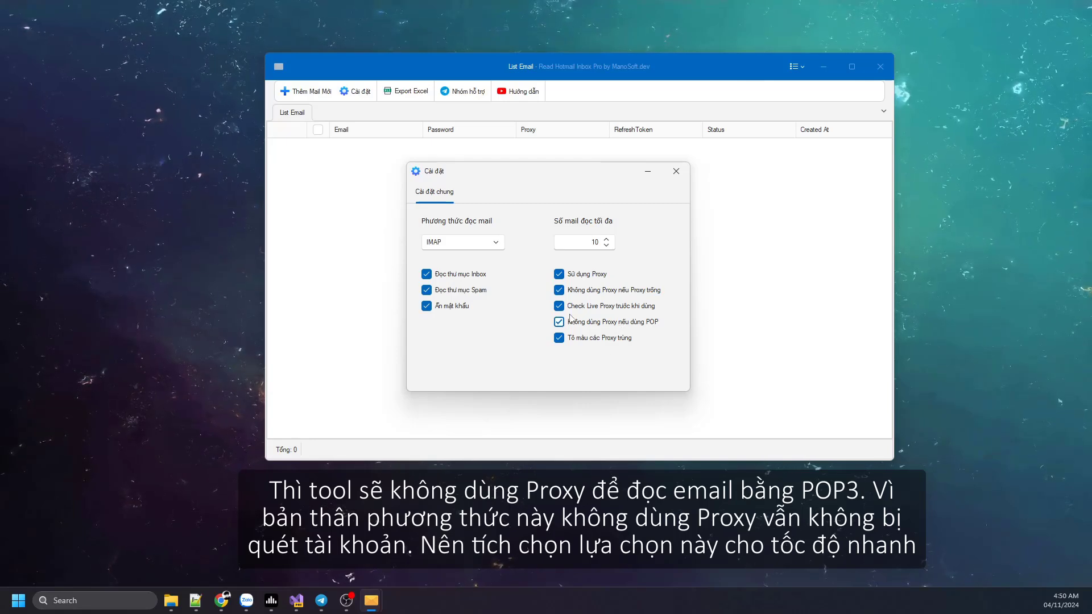
{"action": "left_click", "coordinate": [497, 243]}
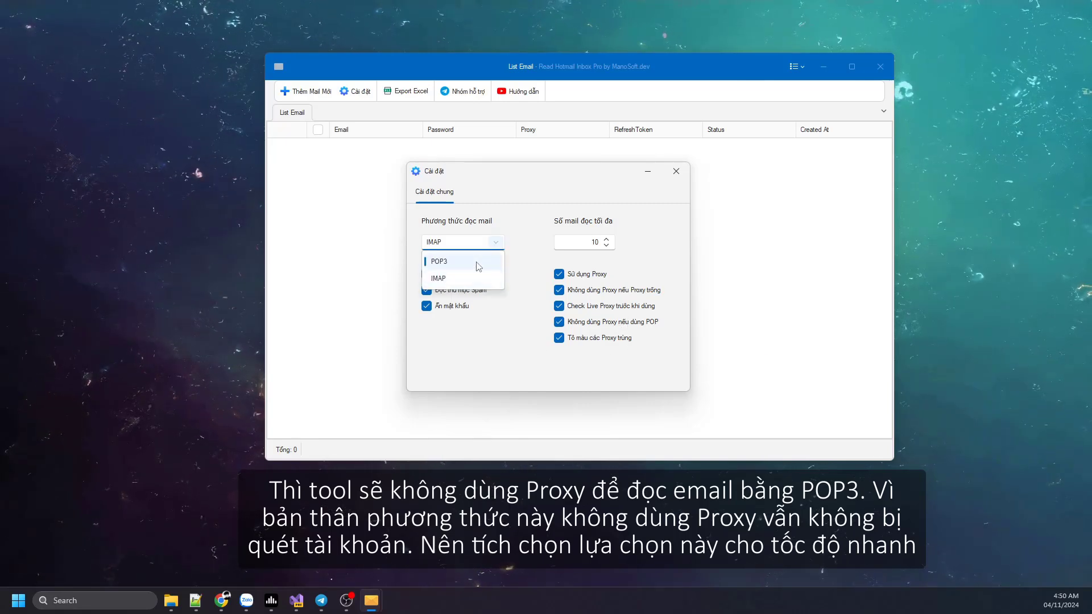
{"action": "left_click", "coordinate": [476, 260]}
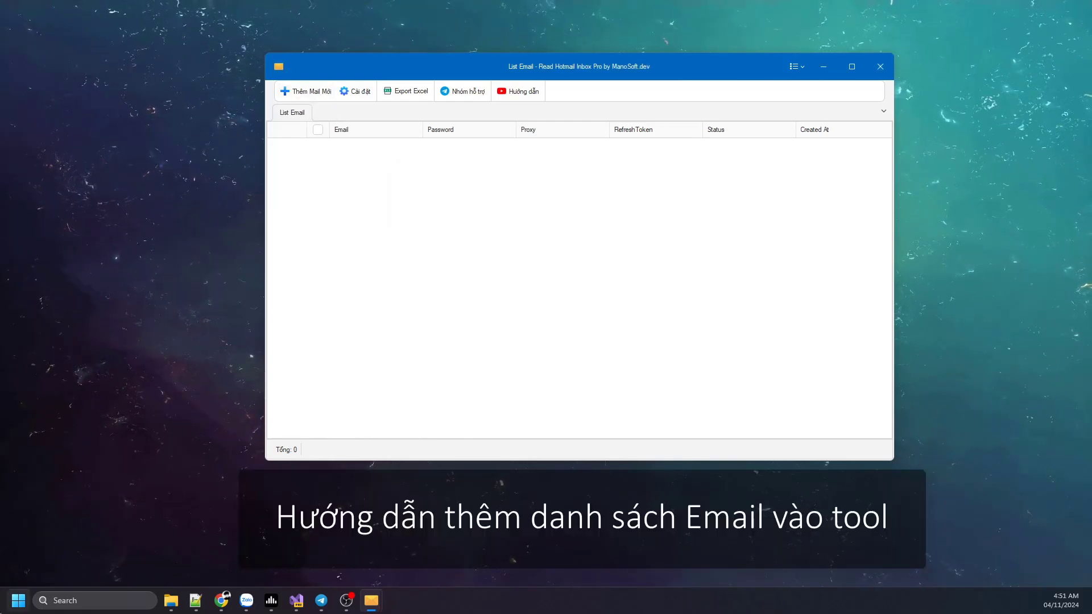
{"action": "key", "text": "alt+Tab"}
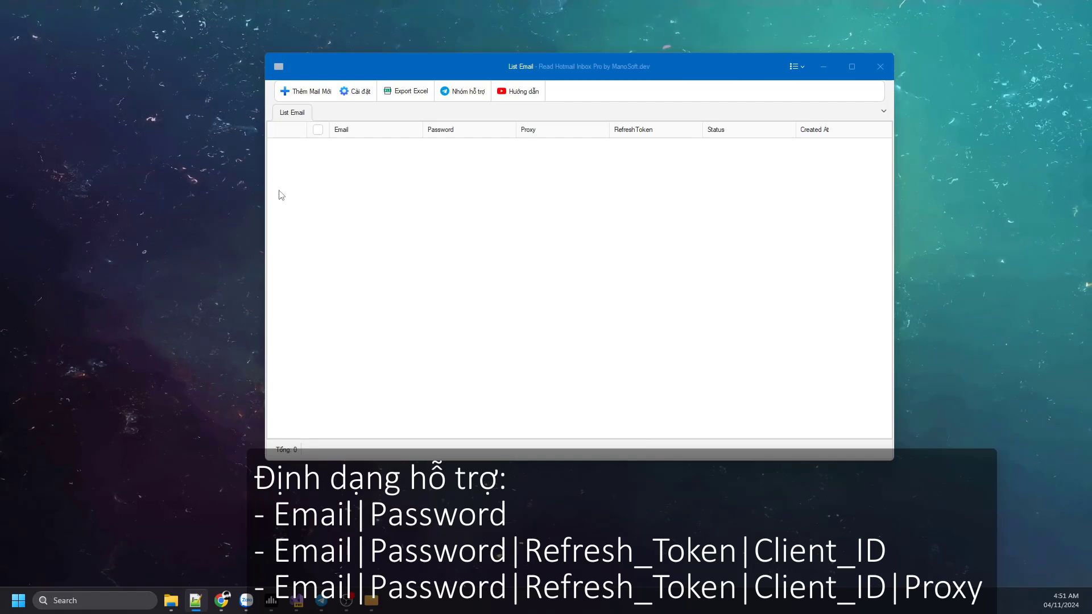
In the 'Thêm Mail Mới' dialog, focus the email list box and set 'Định dạng nhập' to Email|Password
{"action": "left_click", "coordinate": [311, 91]}
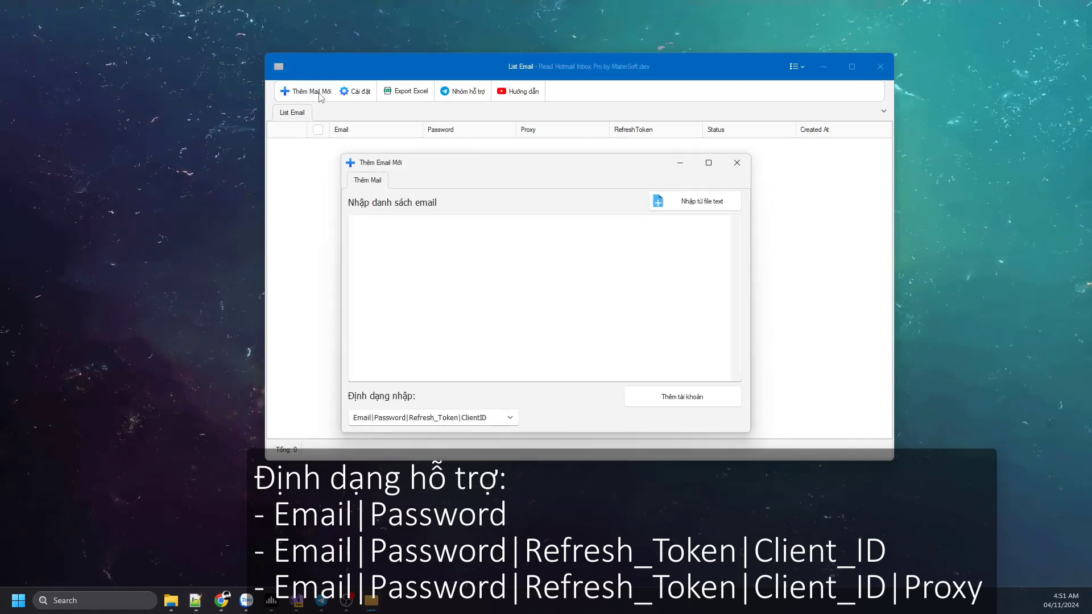
{"action": "left_click", "coordinate": [462, 263]}
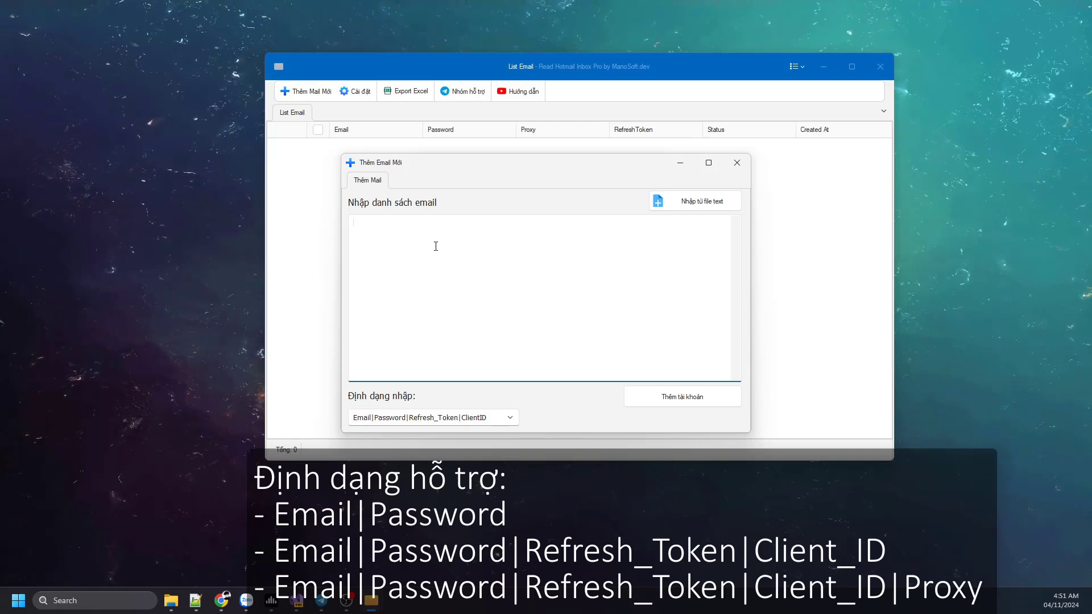
{"action": "left_click", "coordinate": [477, 419]}
{"action": "left_click", "coordinate": [398, 449]}
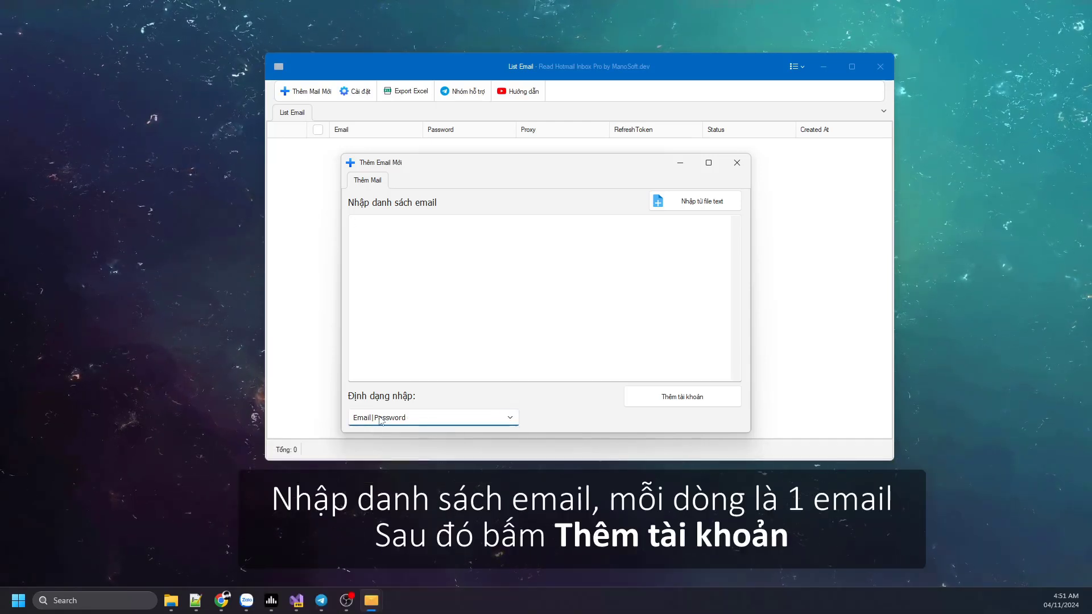
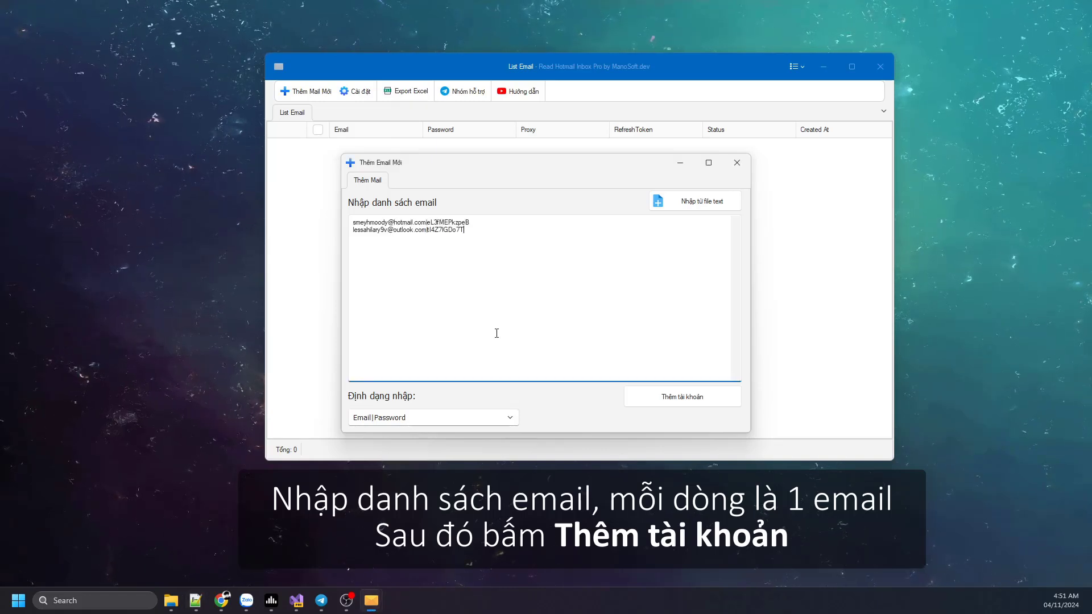
Import both accounts in Email|Password format, confirm the success message and close the dialog
{"action": "left_click", "coordinate": [445, 419]}
{"action": "left_click", "coordinate": [689, 398]}
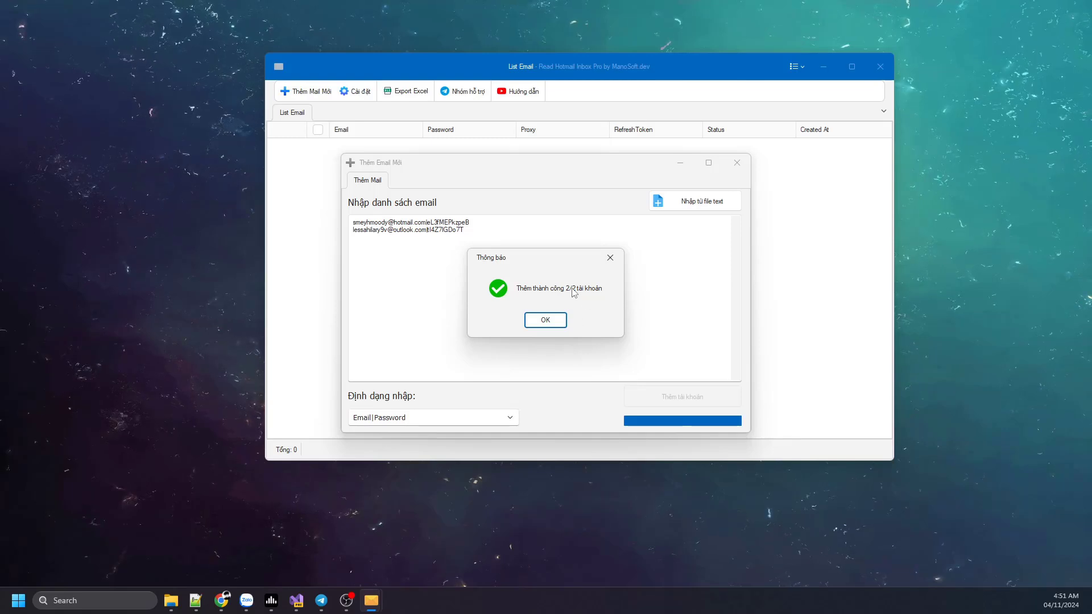
{"action": "left_click", "coordinate": [556, 321]}
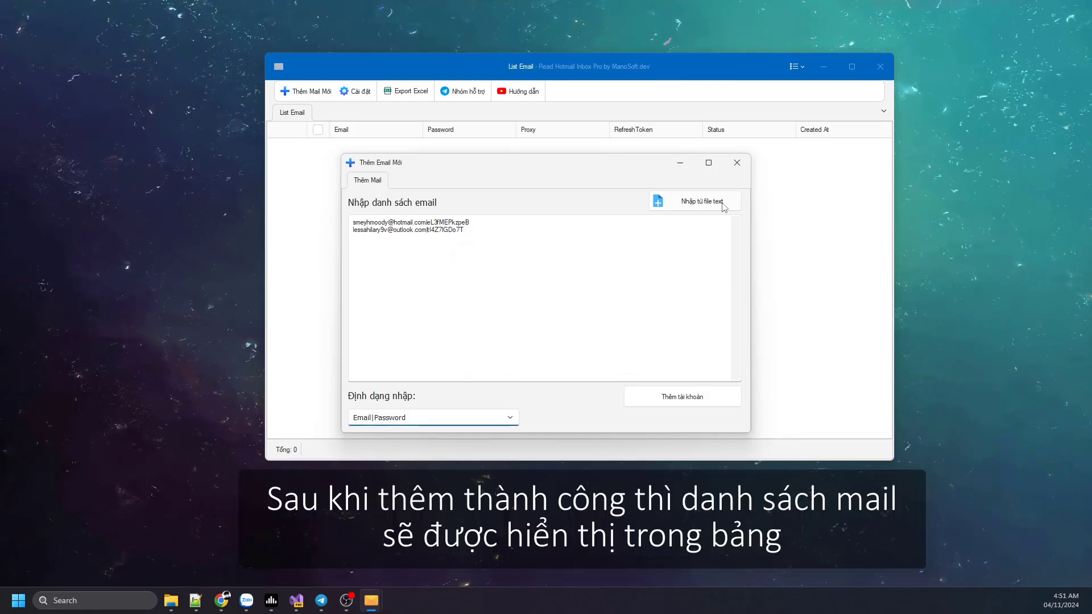
{"action": "left_click", "coordinate": [737, 163]}
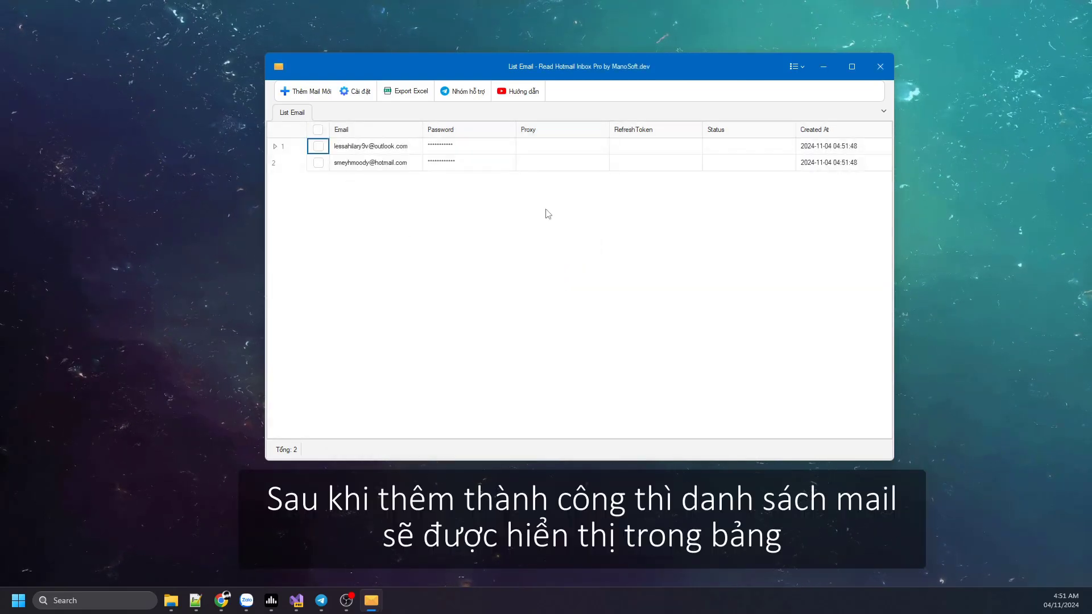
Check the password, proxy, refresh token and creation-time cells, then open the first account's action menu
{"action": "left_click", "coordinate": [458, 164]}
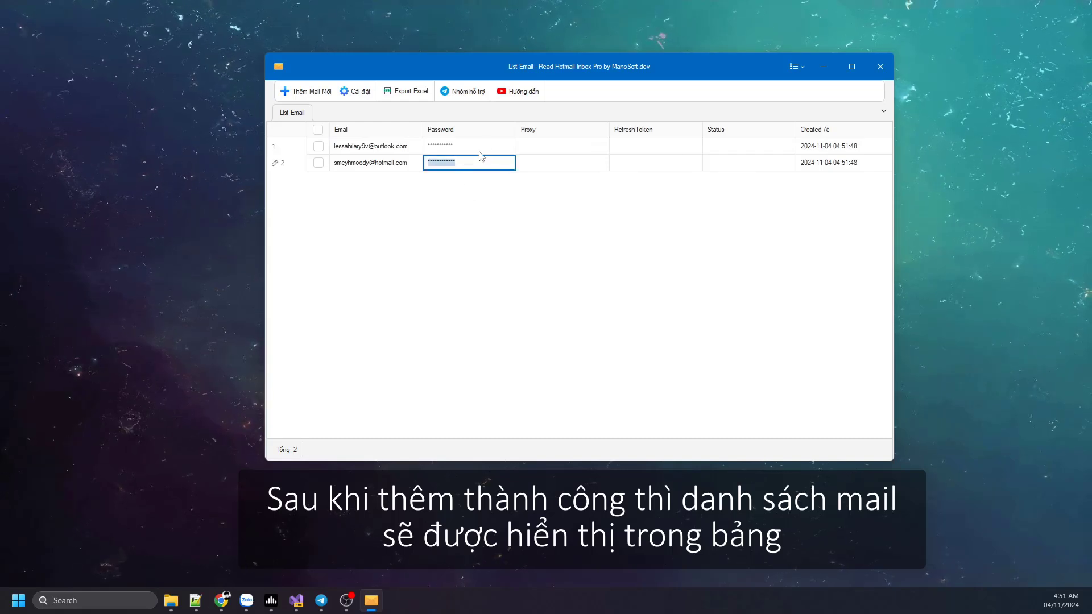
{"action": "left_click", "coordinate": [548, 147]}
{"action": "left_click", "coordinate": [677, 162]}
{"action": "left_click", "coordinate": [841, 164]}
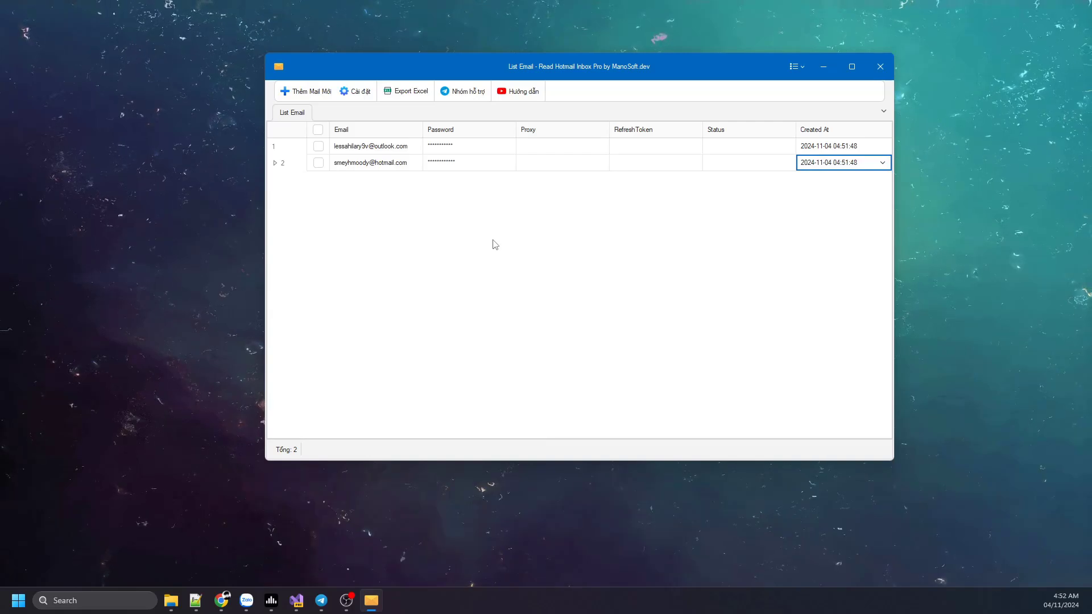
{"action": "left_click", "coordinate": [401, 147]}
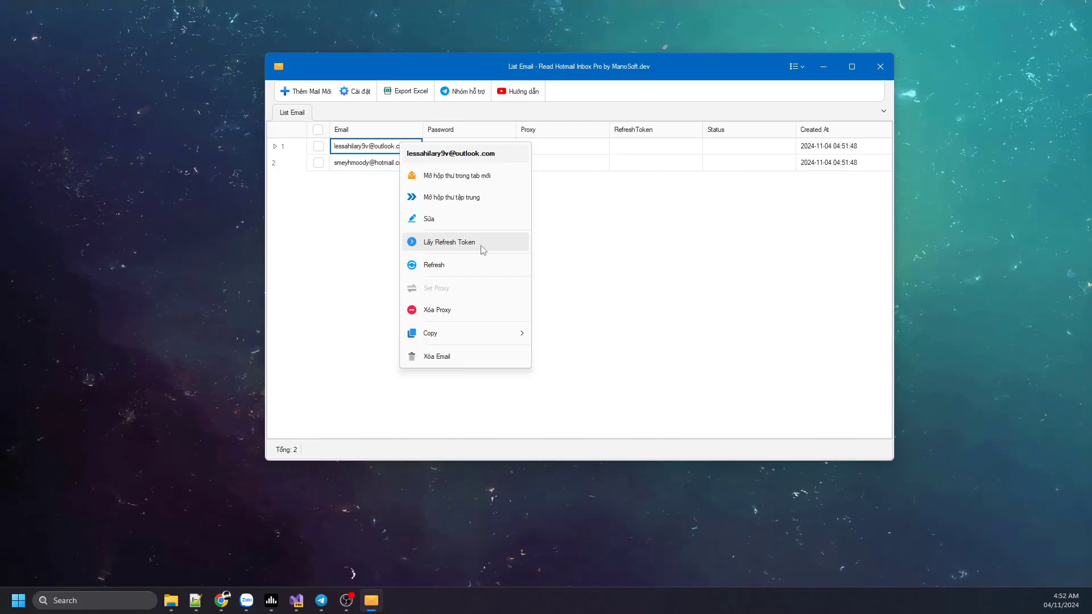
Refresh the account list and browse the second account's Copy submenu
{"action": "left_click", "coordinate": [443, 266]}
{"action": "right_click", "coordinate": [454, 161]}
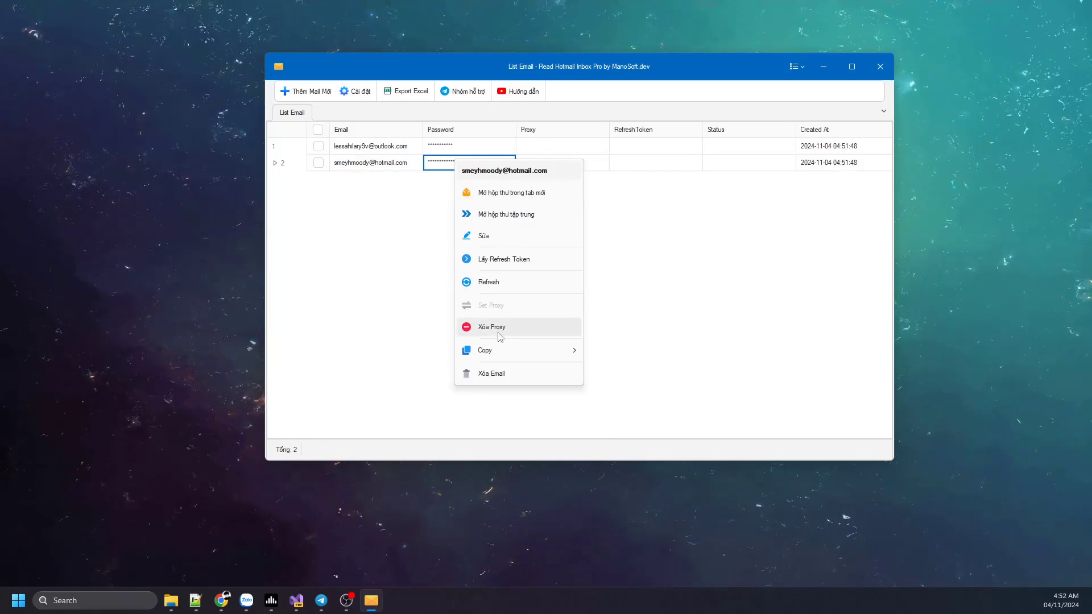
{"action": "mouse_move", "coordinate": [510, 352]}
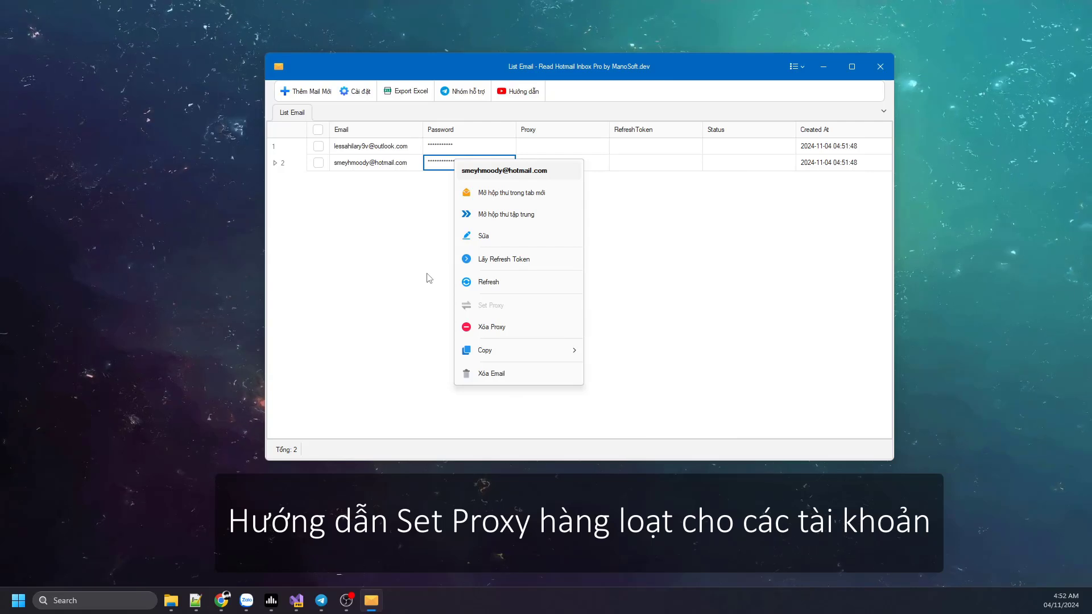
Dismiss the menu, return to the email list and select the first account's Proxy cell
{"action": "left_click", "coordinate": [418, 270]}
{"action": "key", "text": "alt+Tab"}
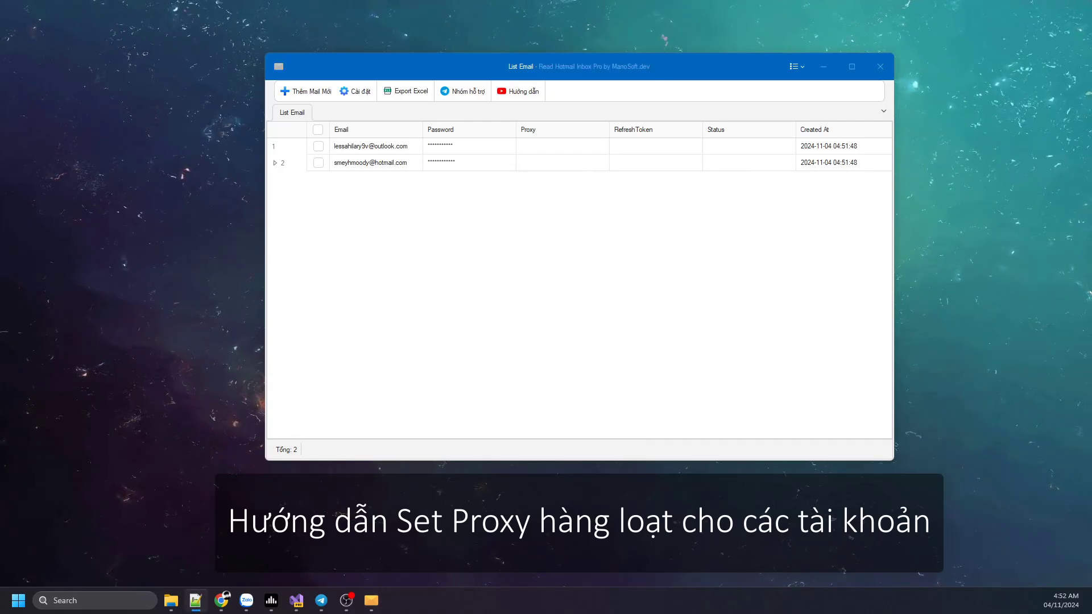
{"action": "left_click", "coordinate": [512, 329]}
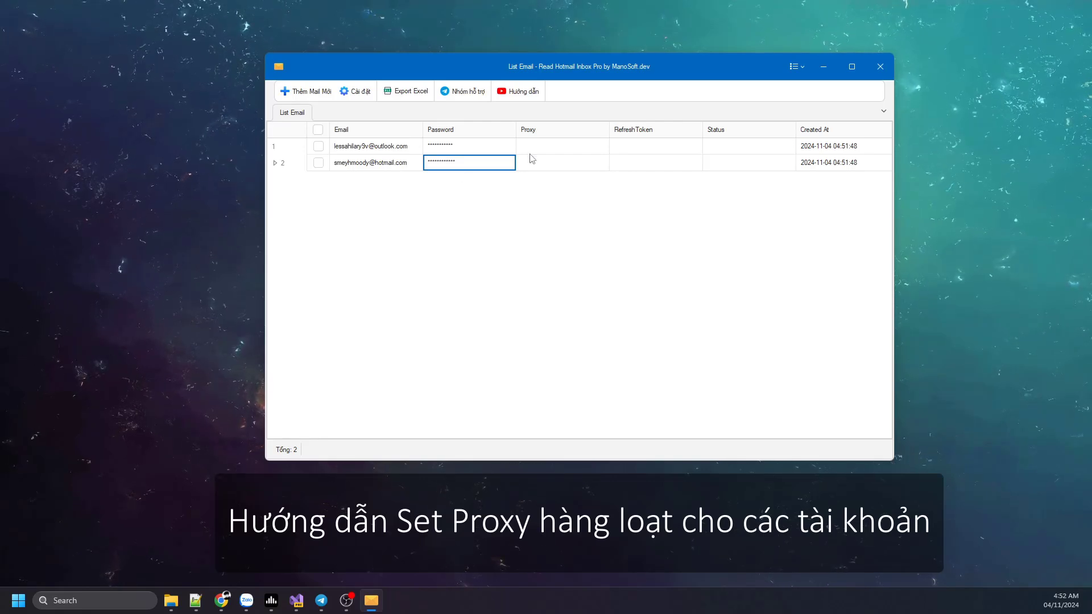
{"action": "left_click", "coordinate": [548, 148]}
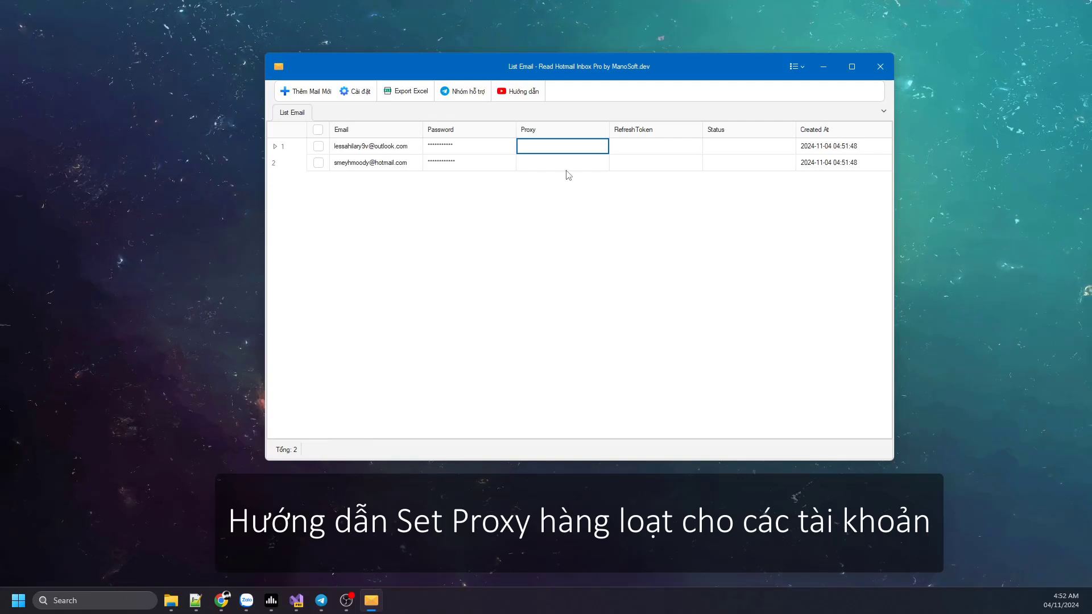
Select both accounts and paste four HTTP proxies into the Set Proxy window
{"action": "left_click", "coordinate": [318, 129]}
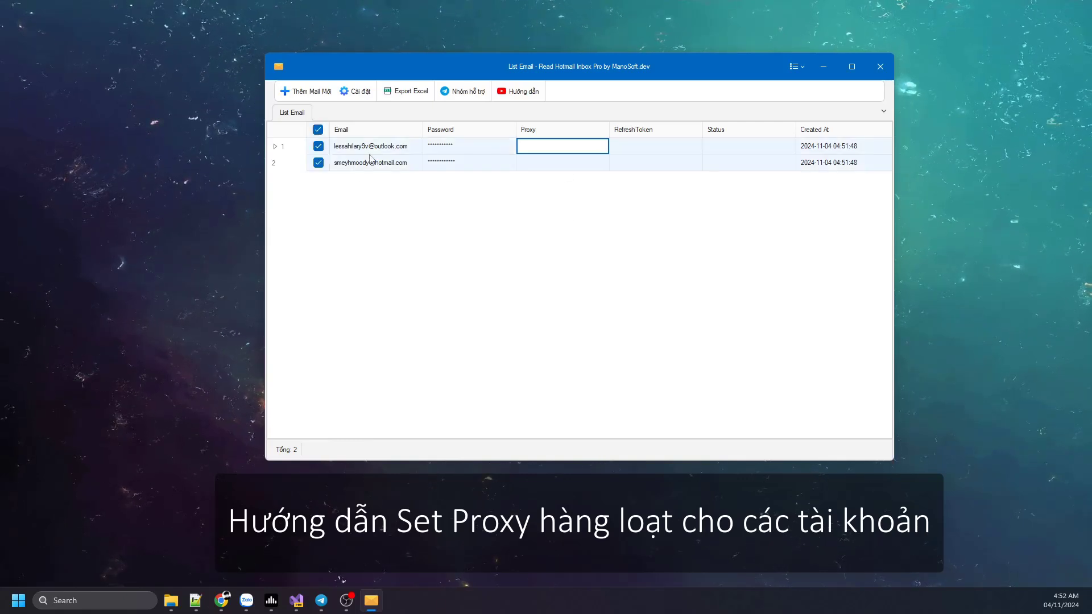
{"action": "right_click", "coordinate": [459, 150]}
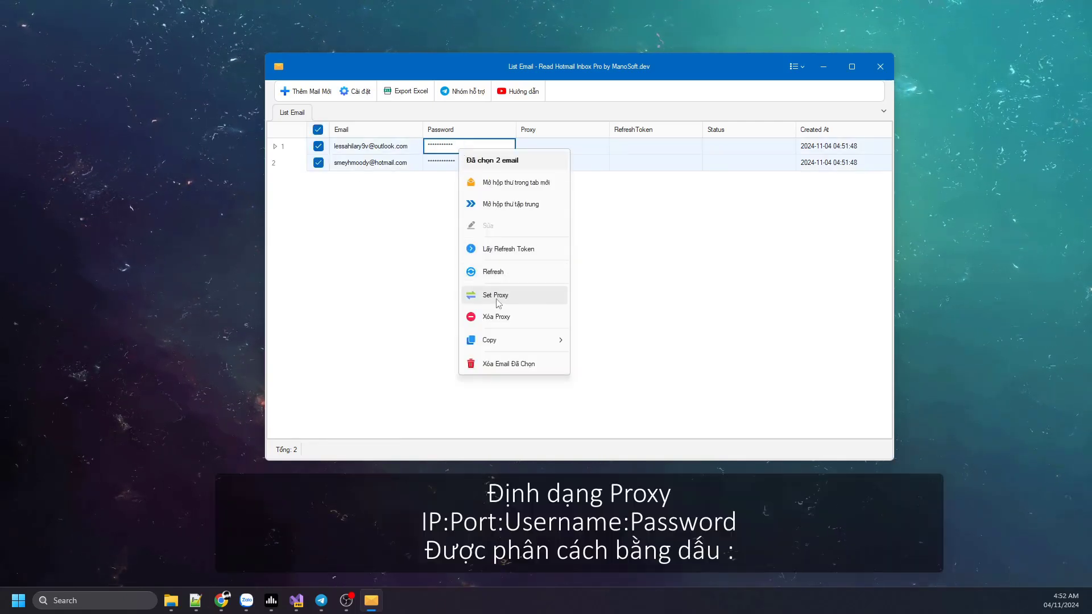
{"action": "left_click", "coordinate": [500, 295]}
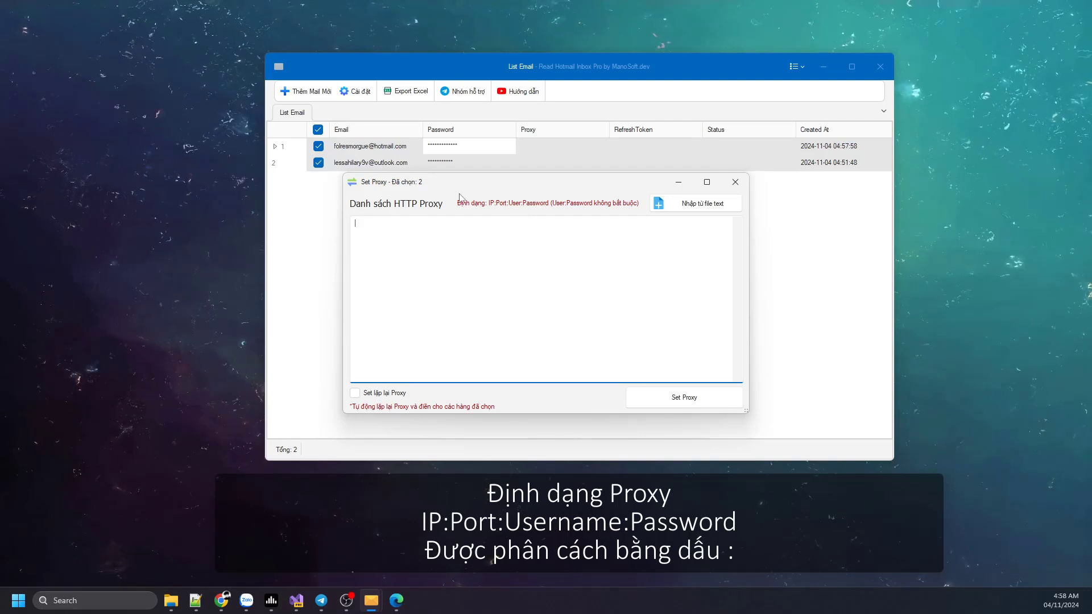
{"action": "left_click", "coordinate": [193, 601]}
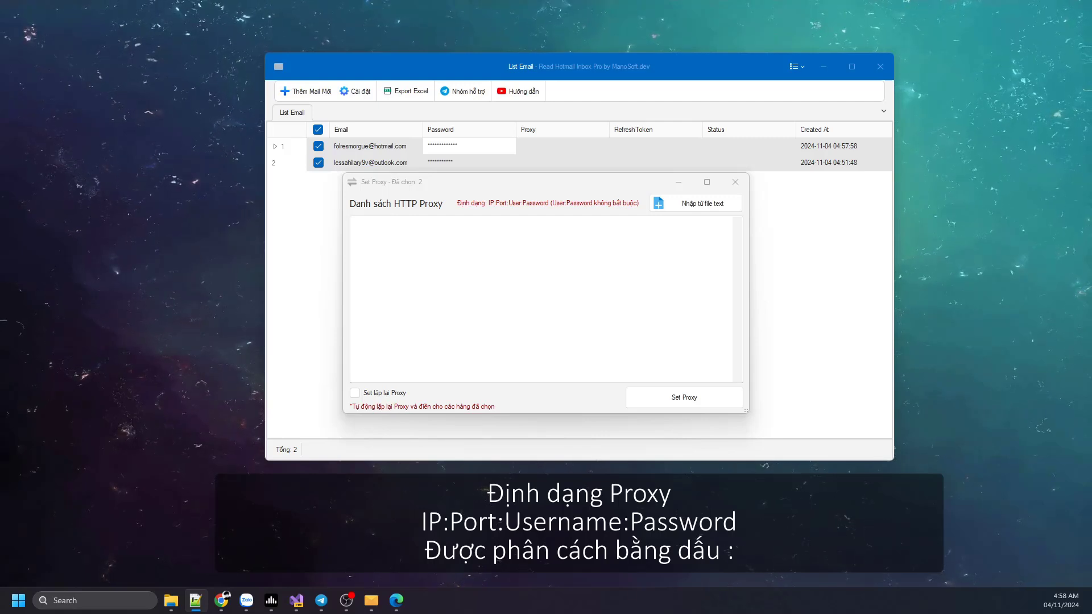
{"action": "left_click", "coordinate": [601, 298]}
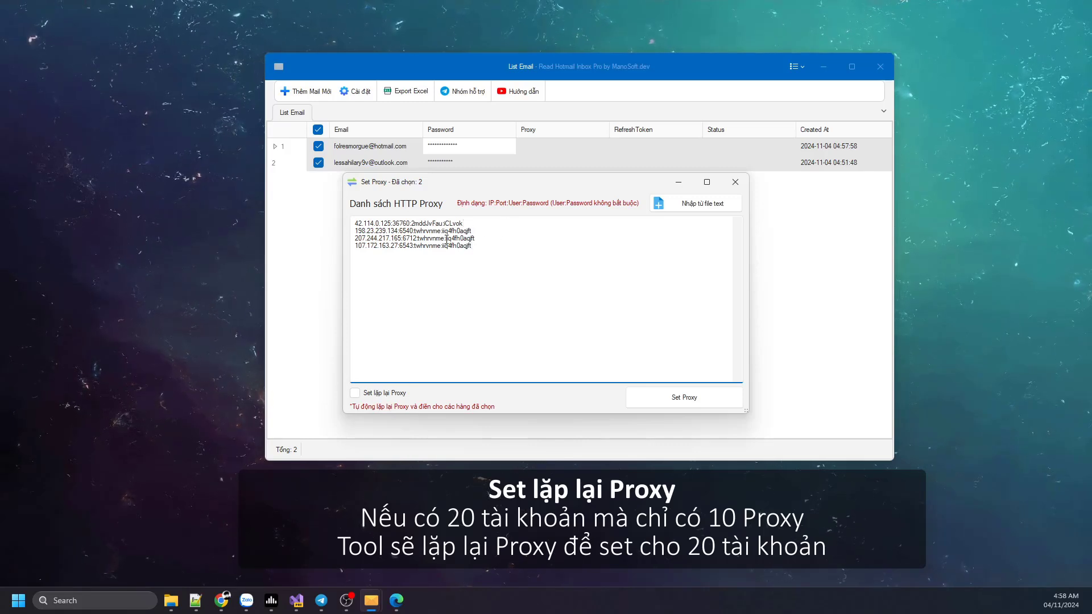
Leave Set lặp lại Proxy switched off and review the pasted proxy lines
{"action": "left_click_drag", "start_coordinate": [435, 184], "coordinate": [444, 186]}
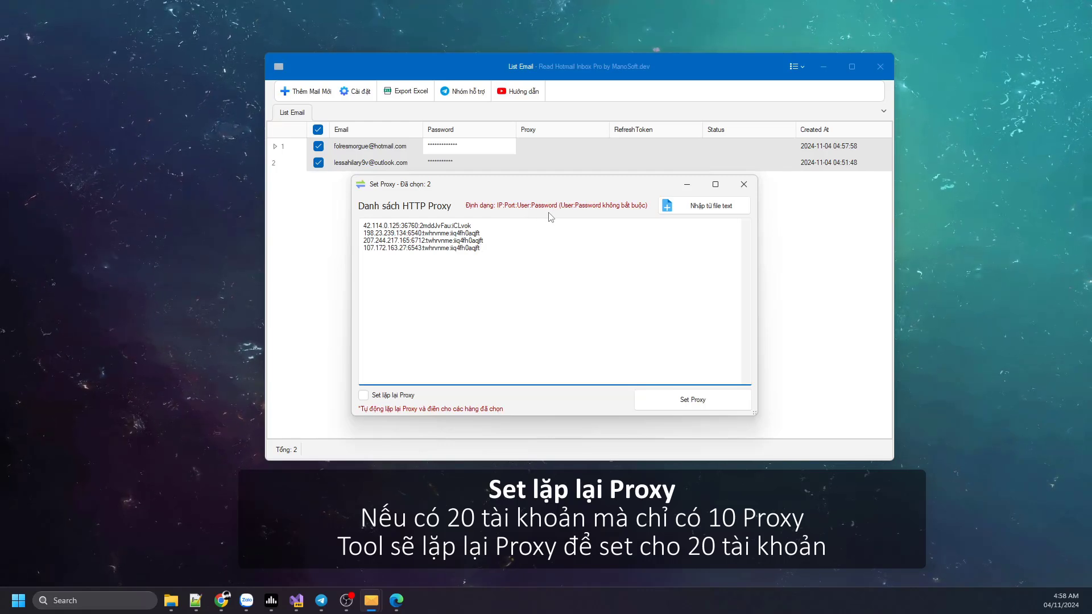
{"action": "left_click", "coordinate": [391, 399]}
{"action": "left_click", "coordinate": [395, 401]}
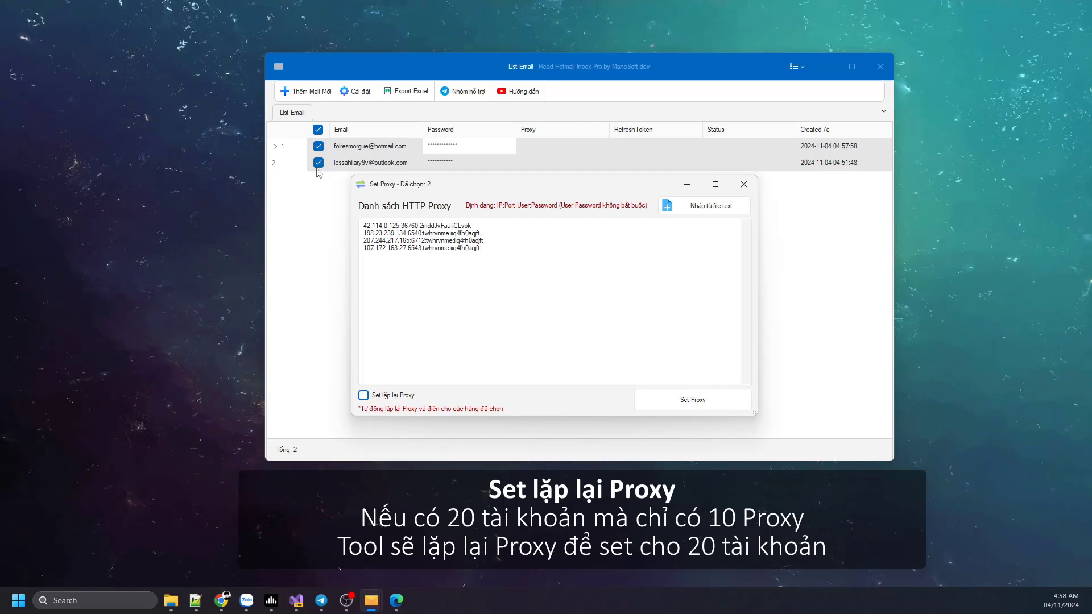
{"action": "key", "text": "Tab"}
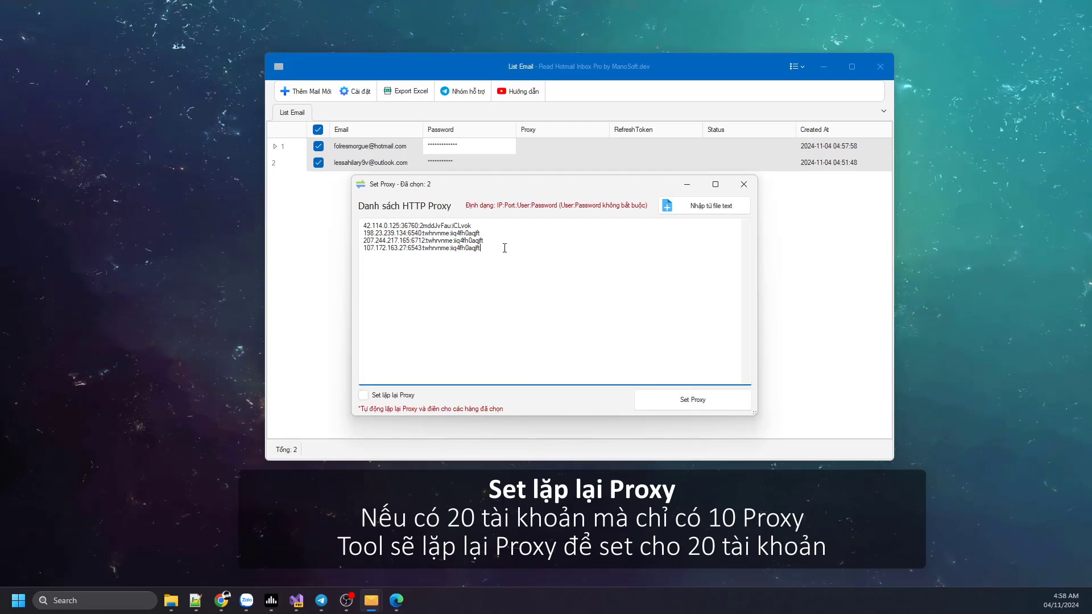
{"action": "key", "text": "ctrl+a"}
{"action": "left_click", "coordinate": [501, 256]}
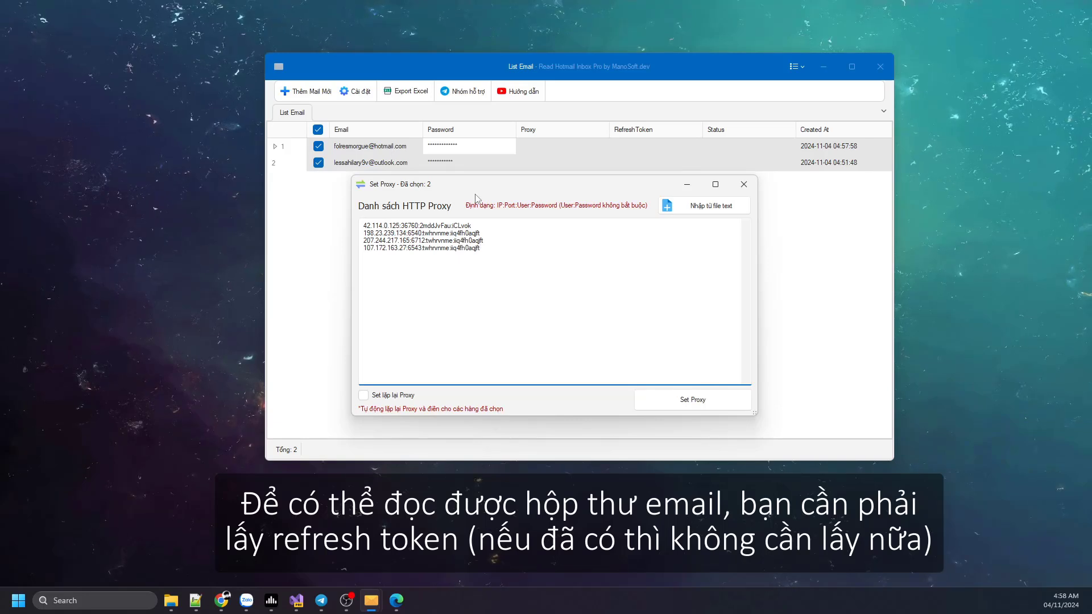
Apply the proxies to both accounts, confirm the success message and close the window
{"action": "left_click", "coordinate": [701, 401]}
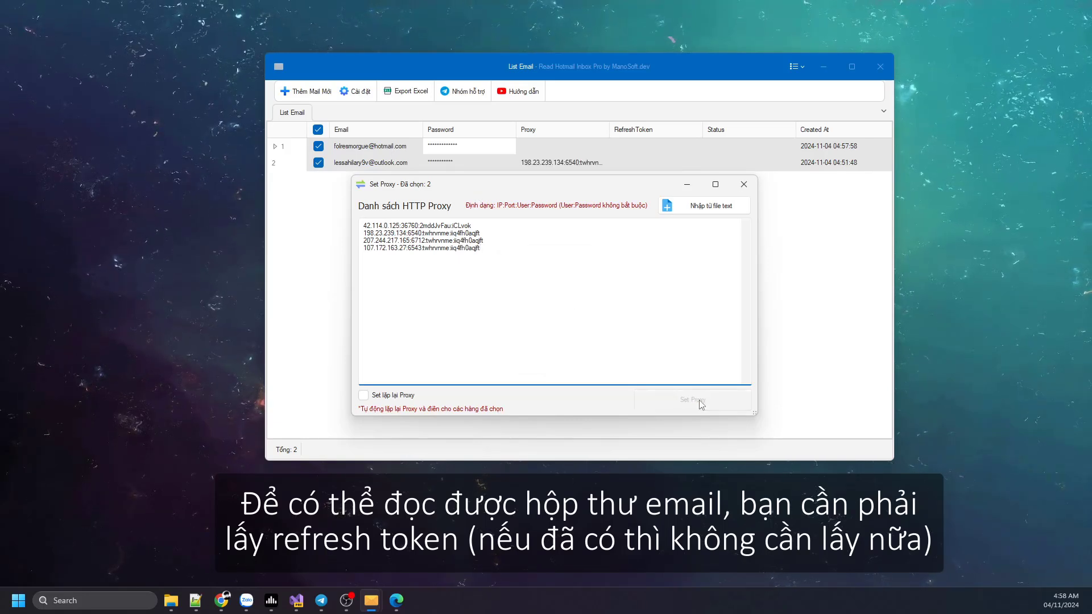
{"action": "left_click", "coordinate": [556, 325]}
{"action": "left_click", "coordinate": [745, 185]}
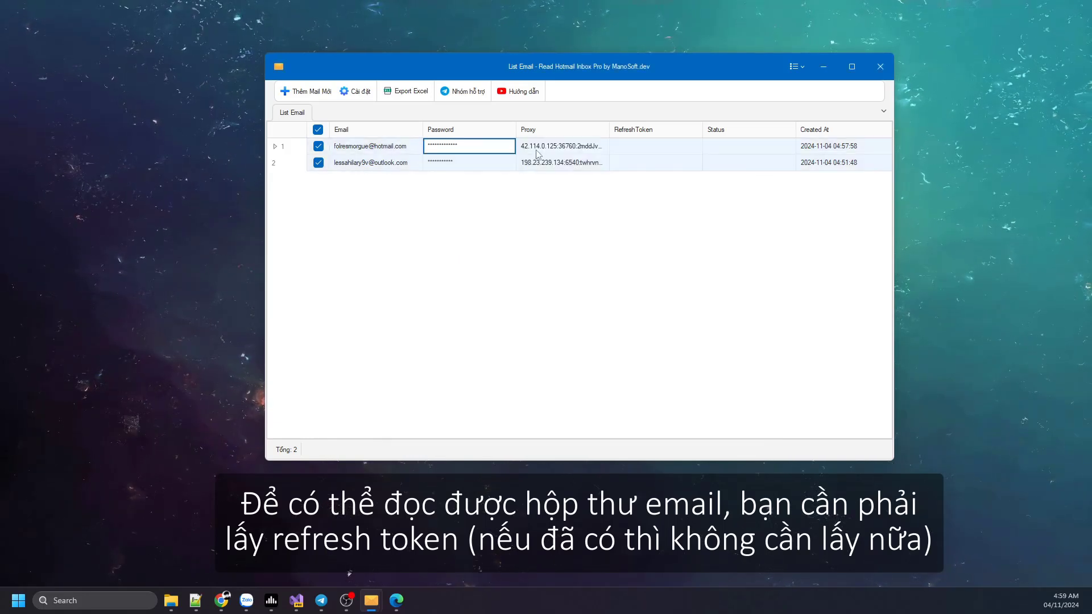
Mark only the first account, then open and close the Cài đặt settings
{"action": "left_click", "coordinate": [318, 129]}
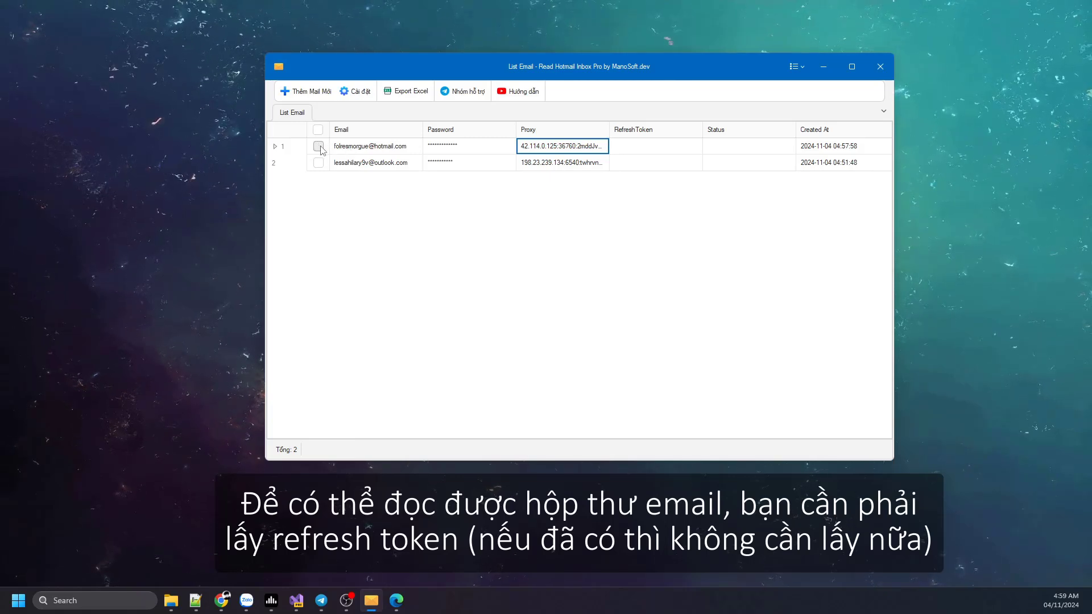
{"action": "left_click", "coordinate": [319, 147]}
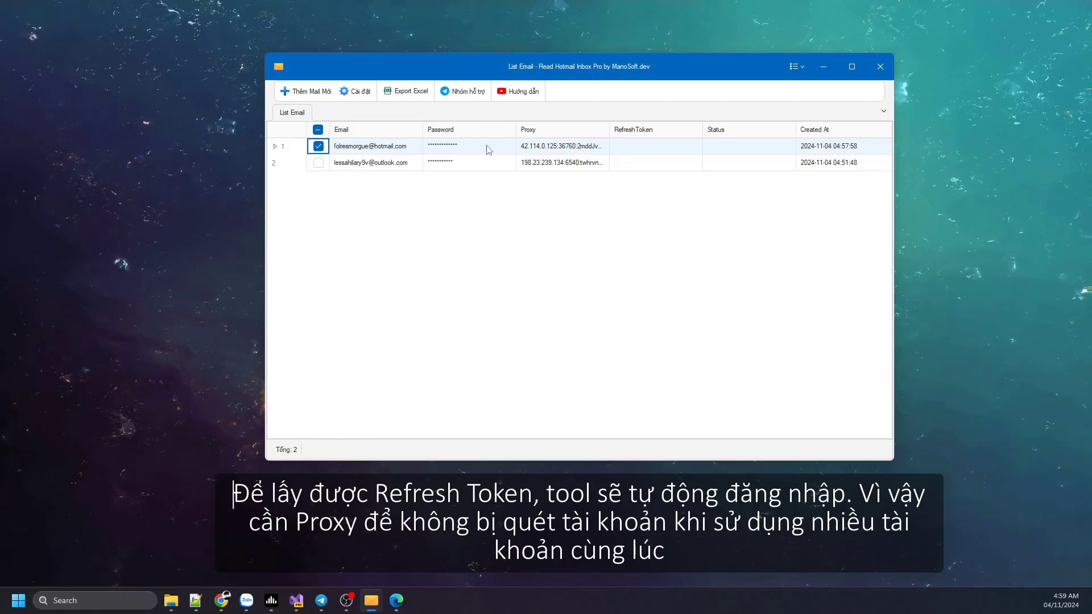
{"action": "left_click", "coordinate": [355, 91]}
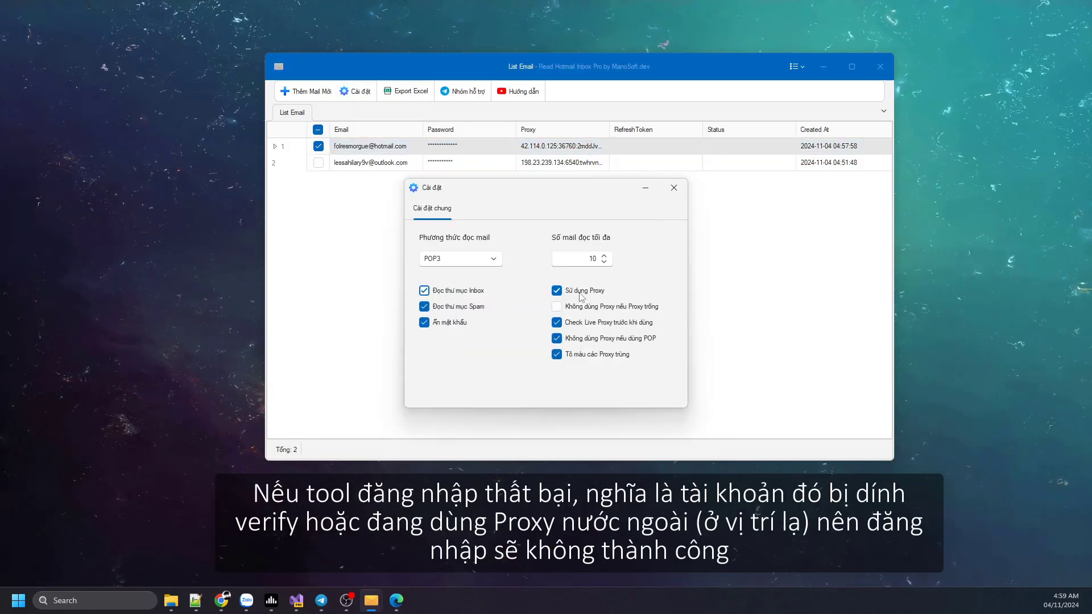
{"action": "left_click", "coordinate": [674, 187]}
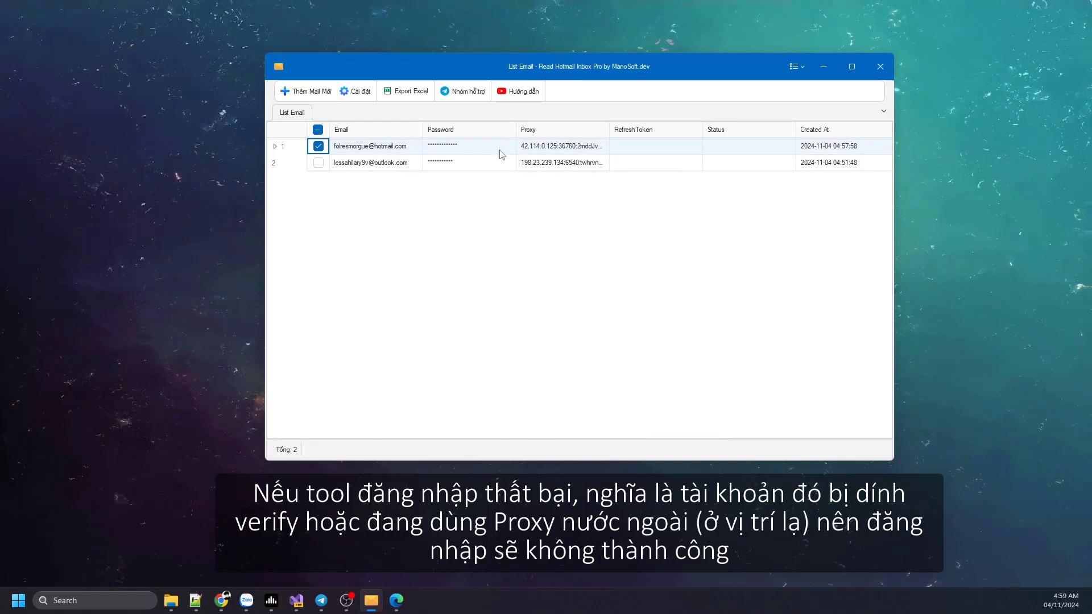
Run Lấy Refresh Token on the first account and check its RefreshToken and Status cells
{"action": "right_click", "coordinate": [496, 148]}
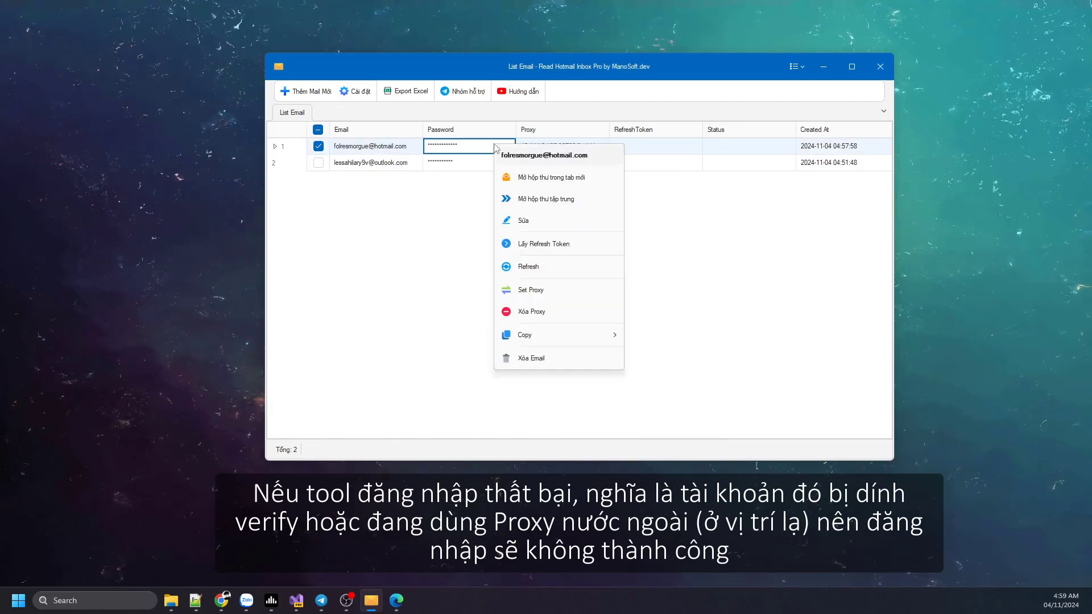
{"action": "left_click", "coordinate": [551, 249]}
{"action": "left_click", "coordinate": [653, 167]}
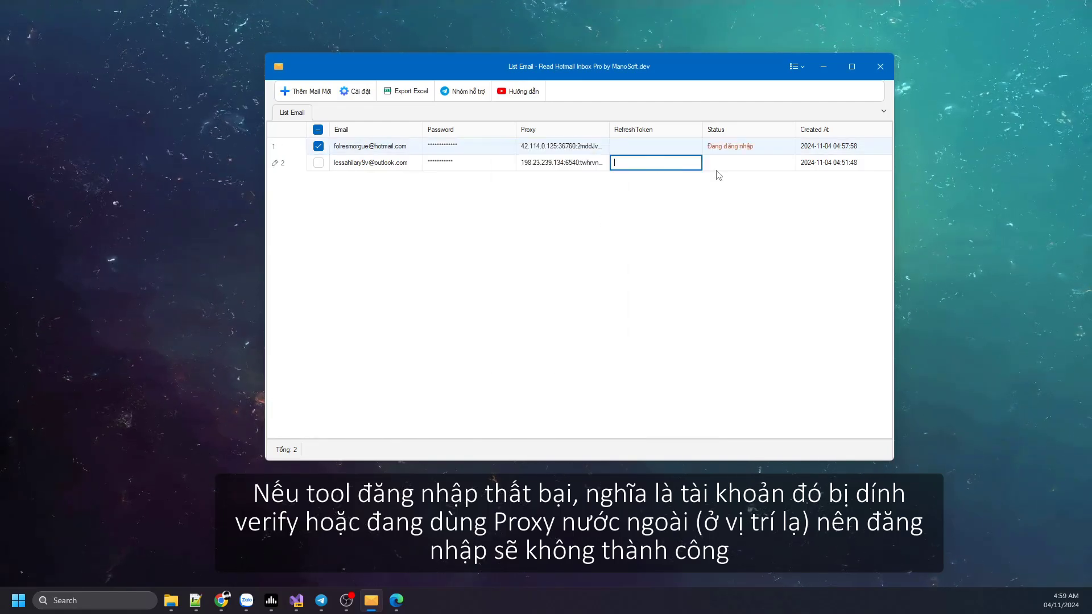
{"action": "left_click", "coordinate": [751, 166]}
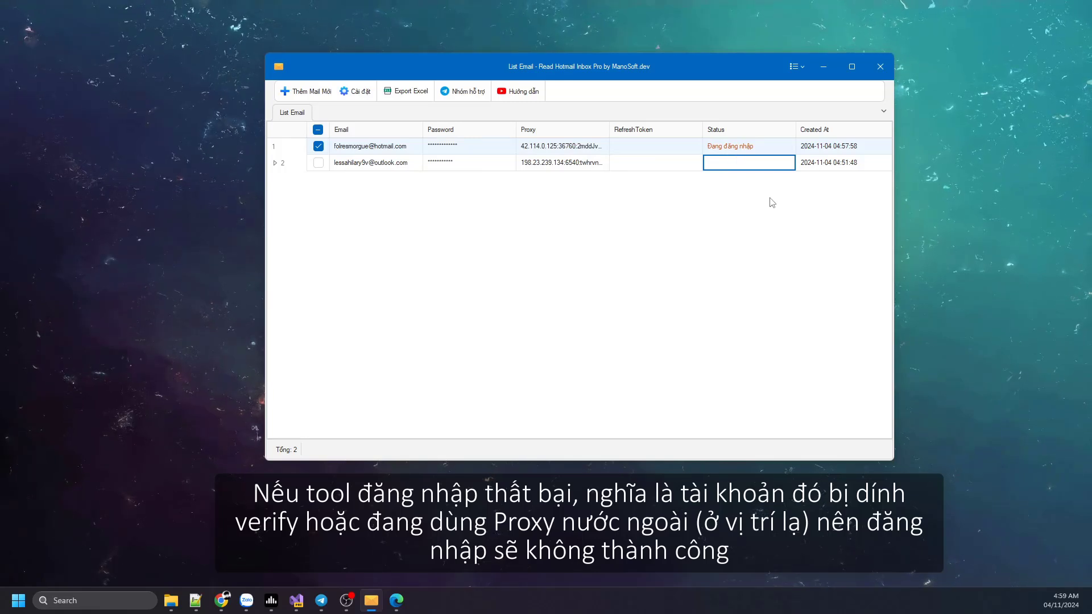
{"action": "left_click", "coordinate": [757, 148]}
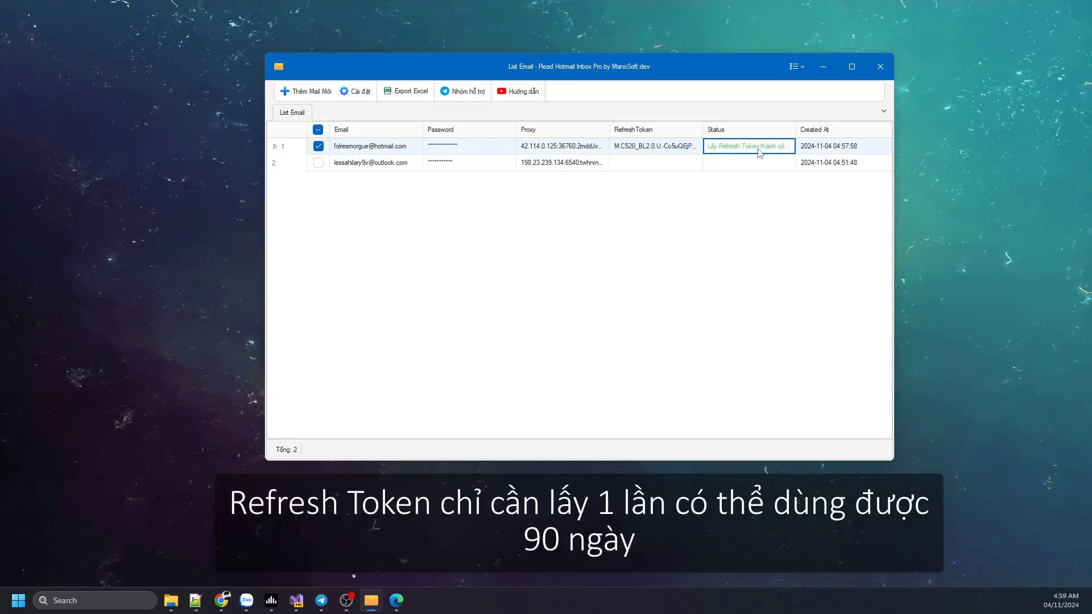
{"action": "left_click", "coordinate": [651, 147]}
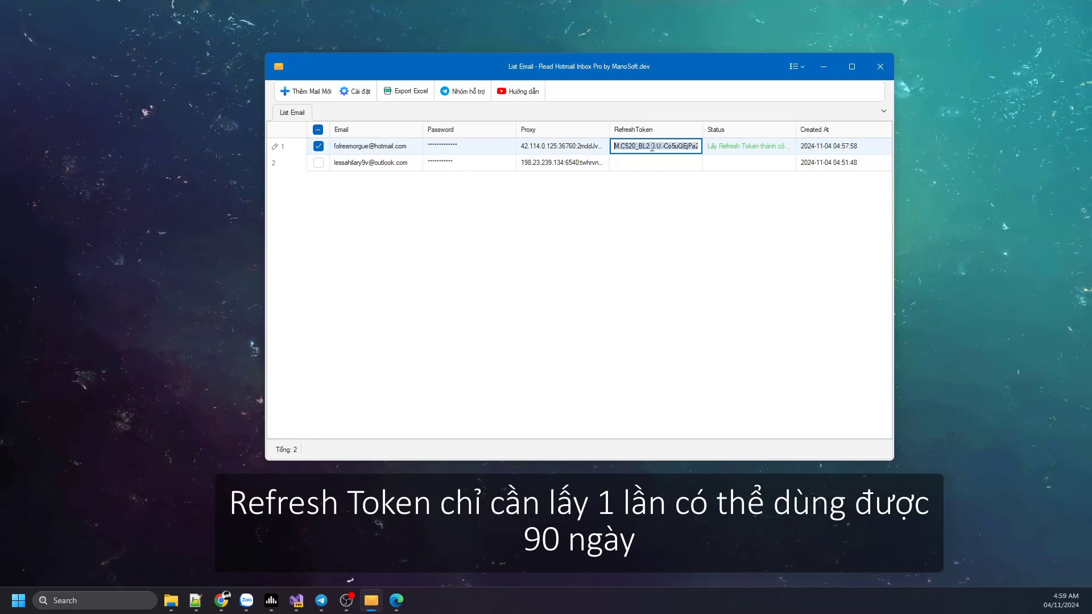
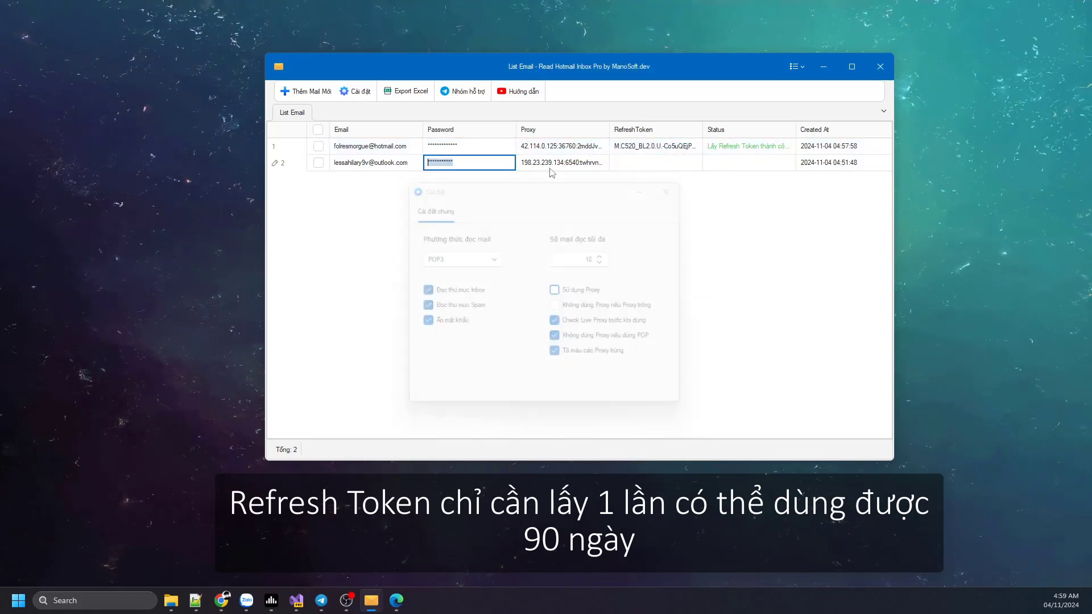
Remove the proxy from the second account (Xóa Proxy)
{"action": "left_click", "coordinate": [402, 166]}
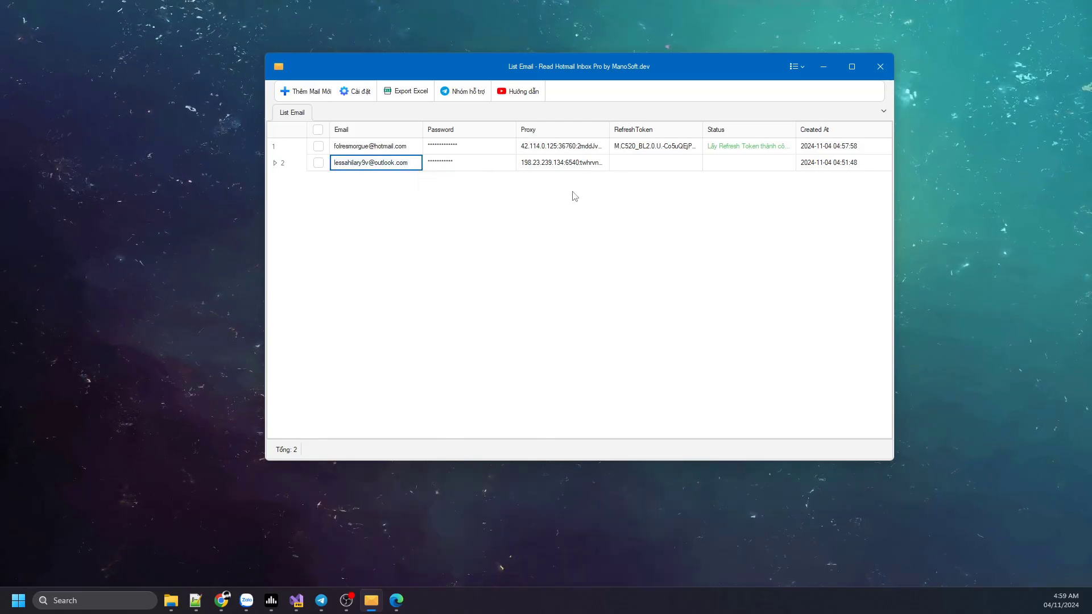
{"action": "right_click", "coordinate": [514, 169]}
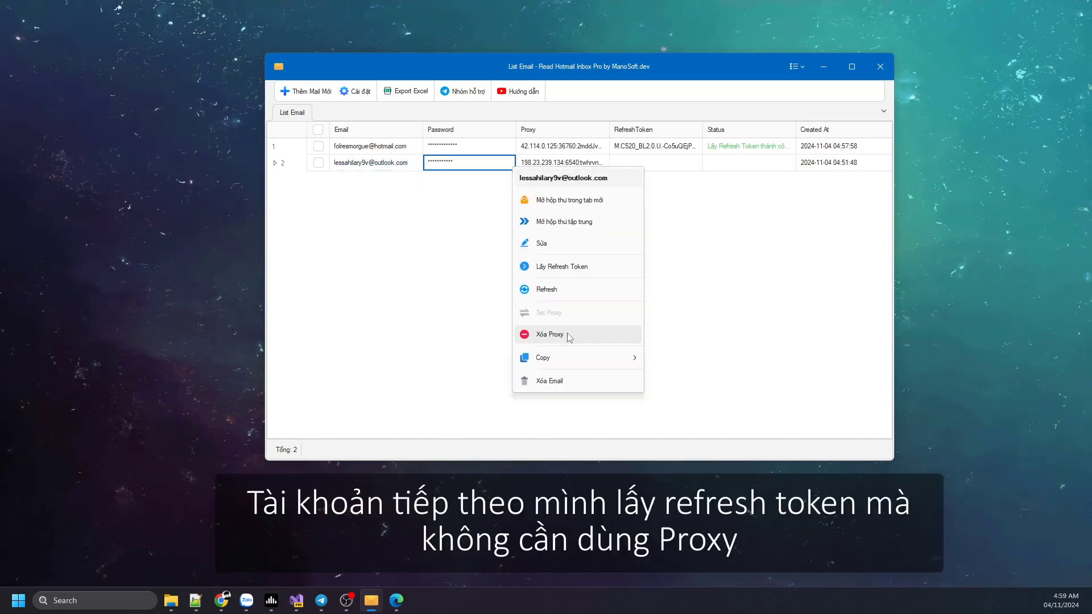
{"action": "left_click", "coordinate": [569, 335]}
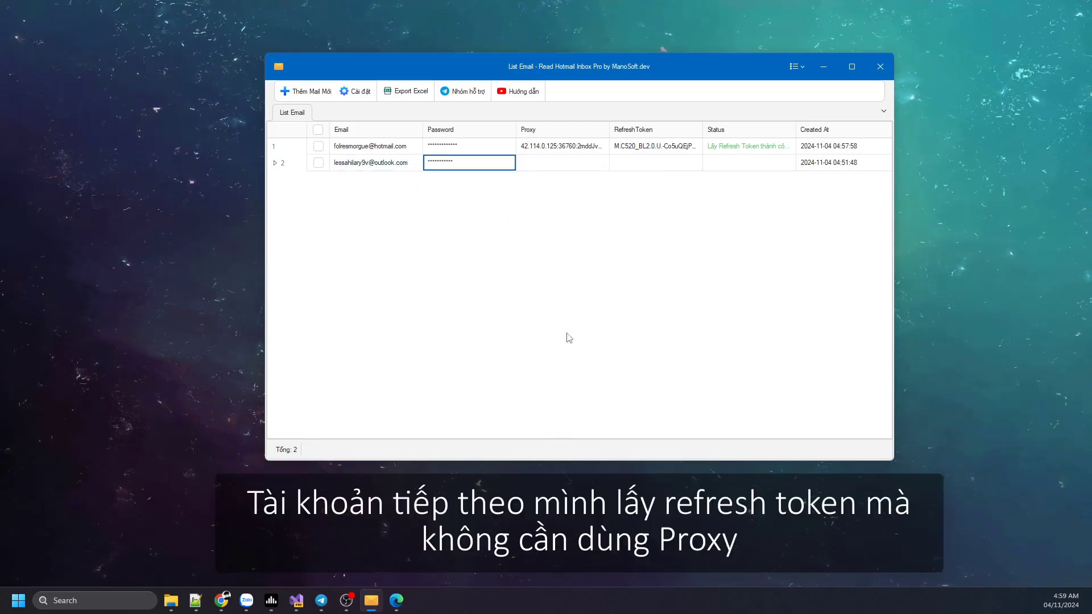
Get a refresh token for the second account without a proxy and wait for success
{"action": "right_click", "coordinate": [377, 167]}
{"action": "left_click", "coordinate": [436, 265]}
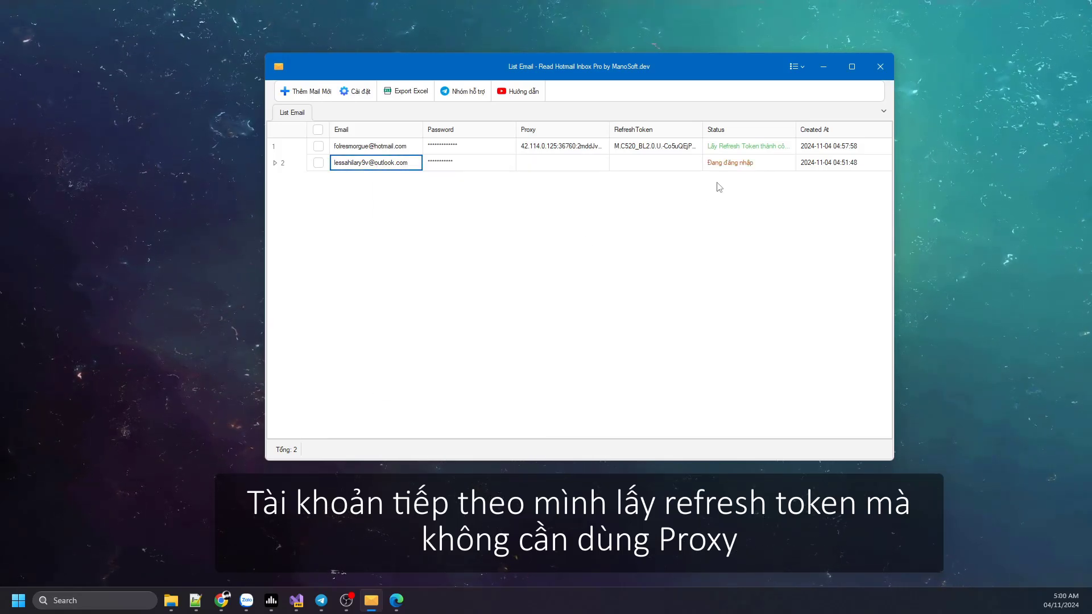
{"action": "left_click", "coordinate": [756, 166]}
{"action": "left_click", "coordinate": [686, 169]}
{"action": "left_click", "coordinate": [685, 168]}
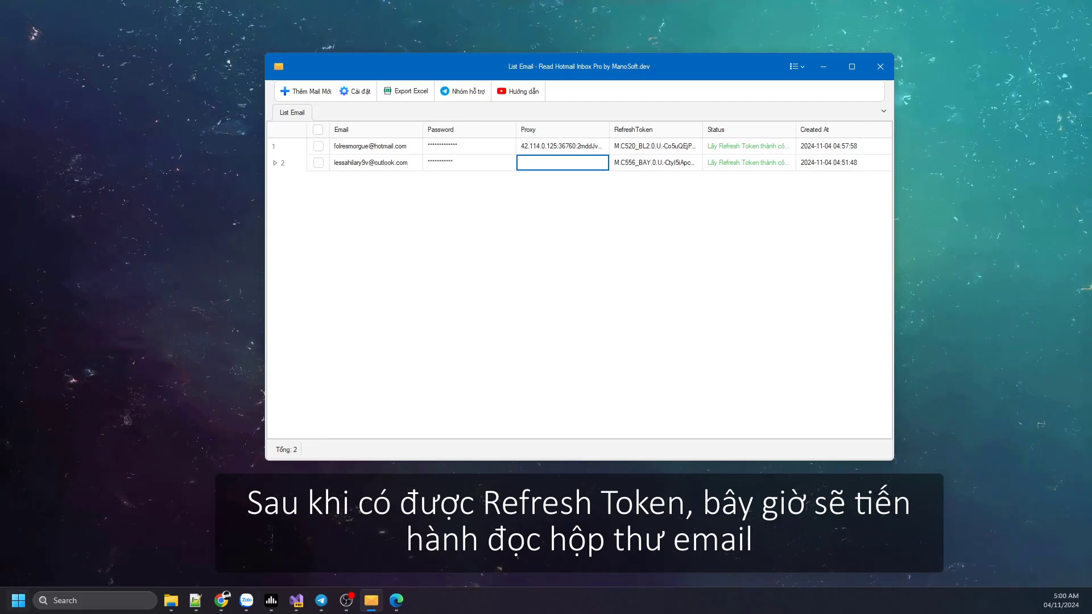
{"action": "key", "text": "alt+Tab"}
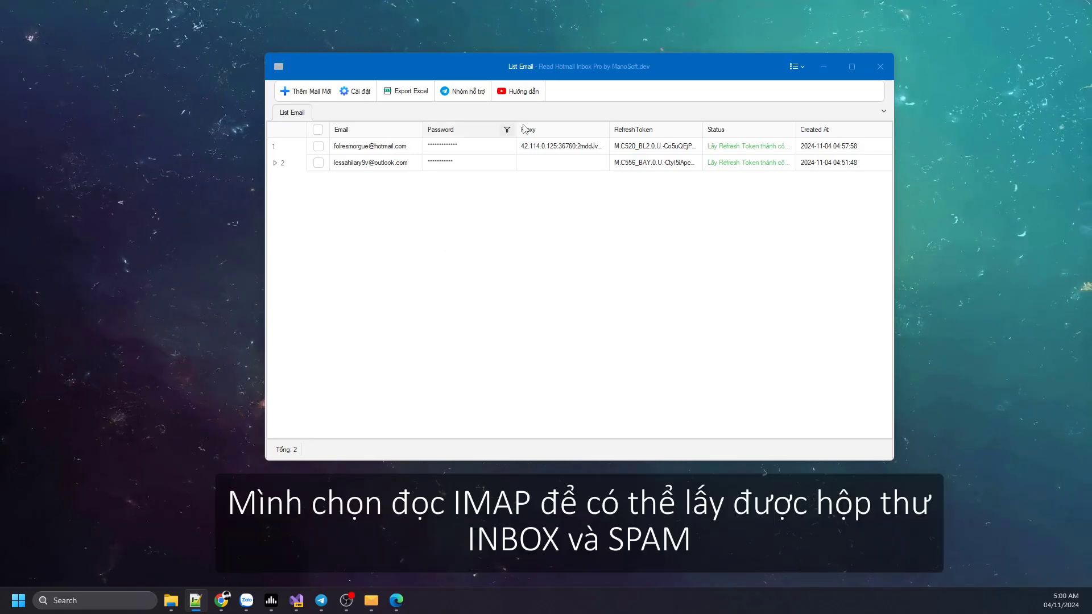
Switch the Cài đặt mail reading method to IMAP, keeping Inbox and Spam reading enabled
{"action": "right_click", "coordinate": [377, 147]}
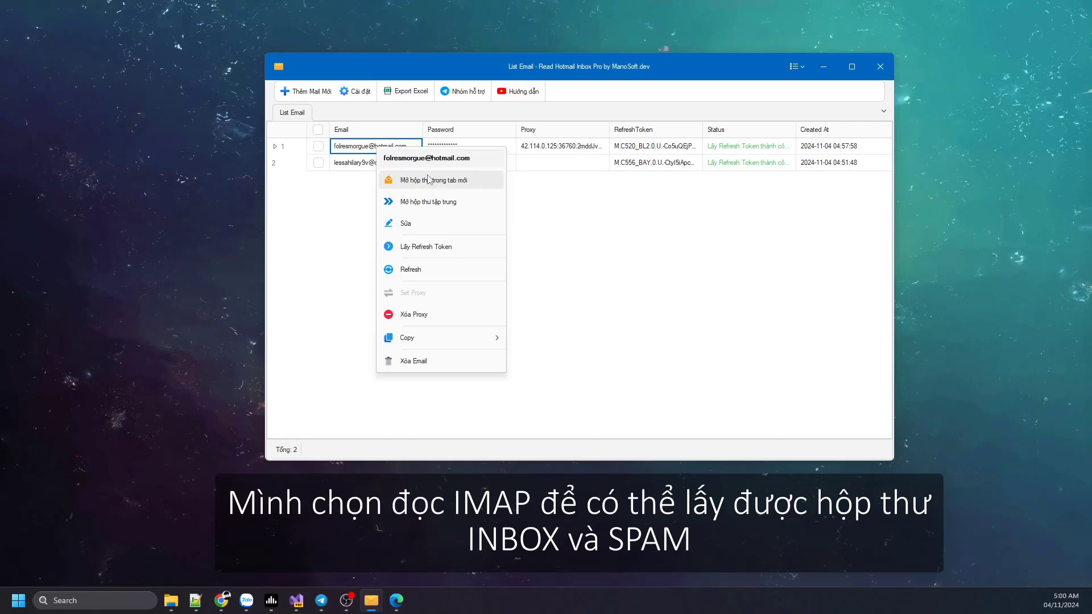
{"action": "left_click", "coordinate": [356, 91]}
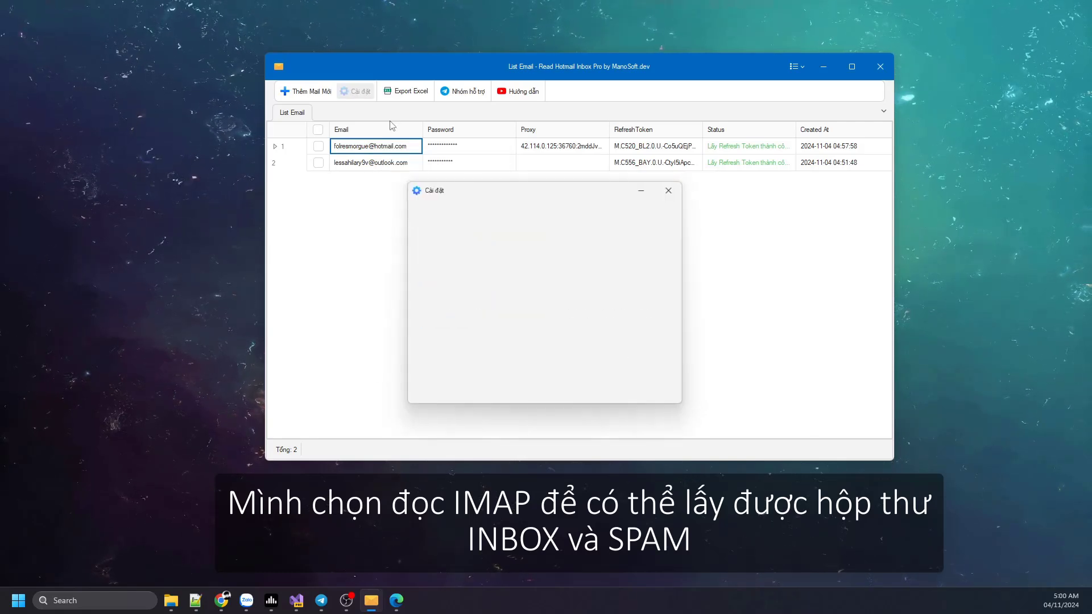
{"action": "left_click", "coordinate": [474, 219]}
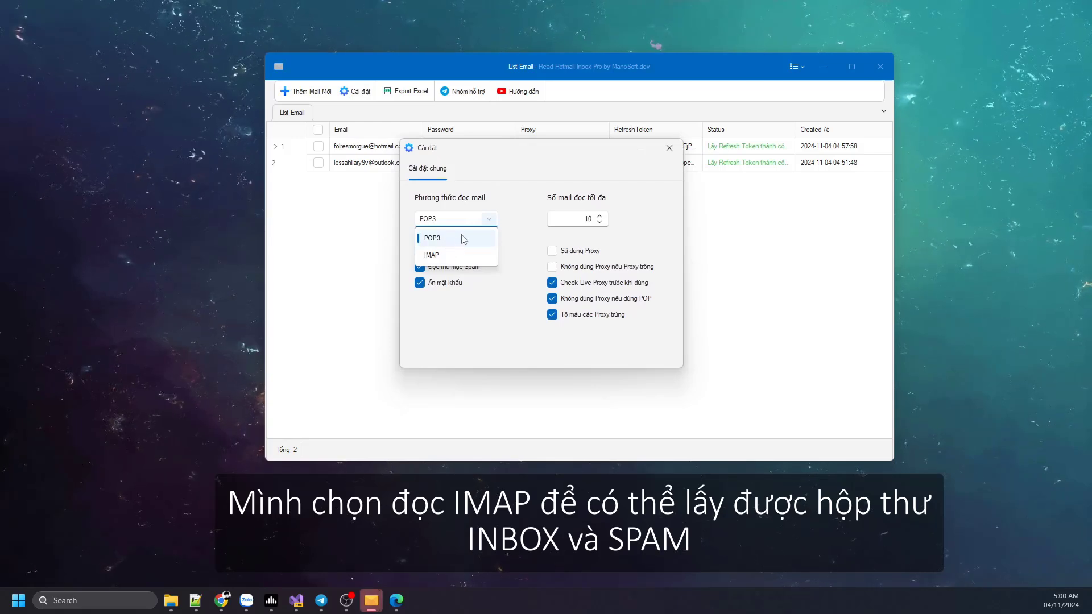
{"action": "left_click", "coordinate": [463, 256]}
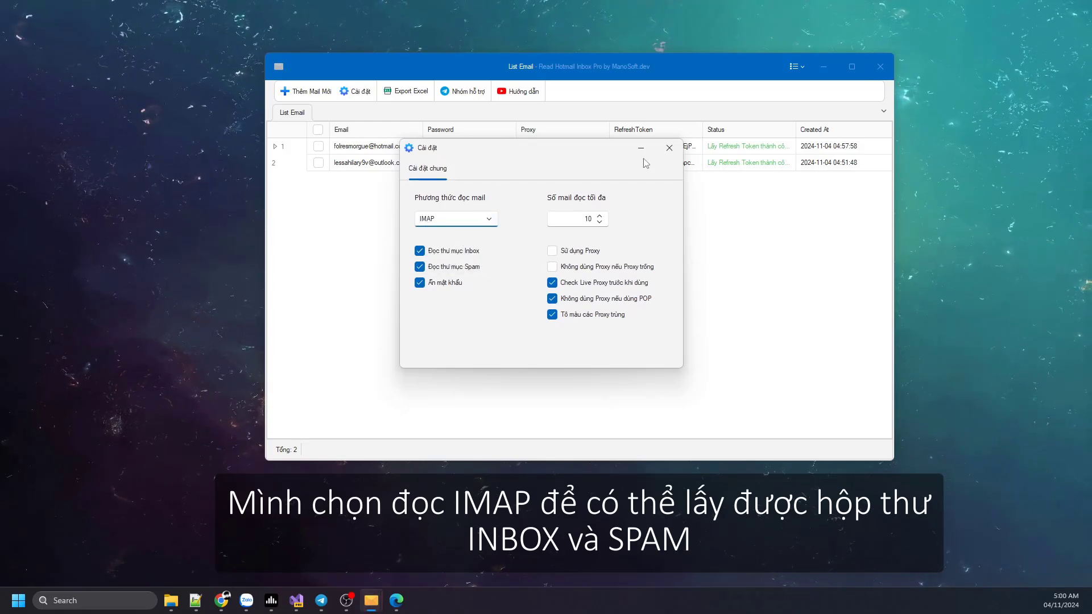
{"action": "left_click", "coordinate": [669, 147]}
{"action": "right_click", "coordinate": [380, 149]}
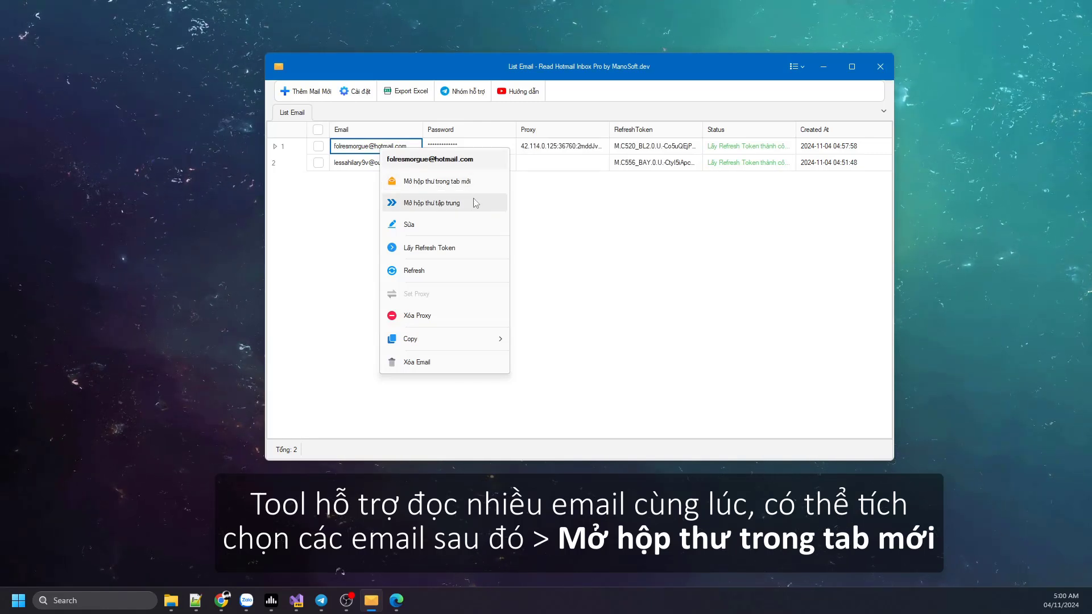
Open the first account's mailbox in a new tab and scroll through its emails
{"action": "left_click", "coordinate": [430, 182]}
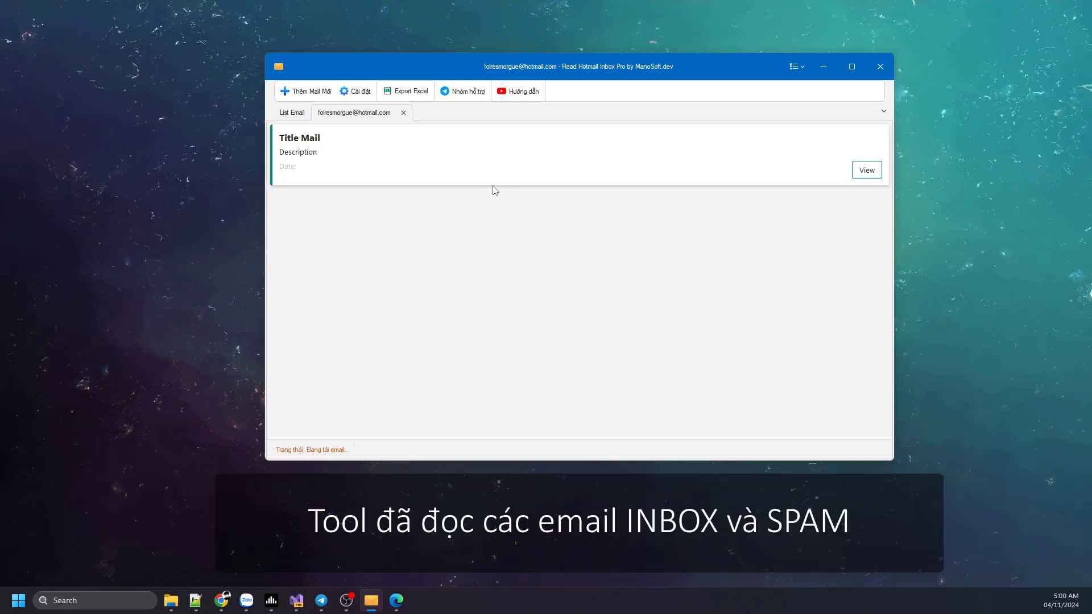
{"action": "scroll", "coordinate": [549, 273], "scroll_direction": "down", "scroll_amount": 10}
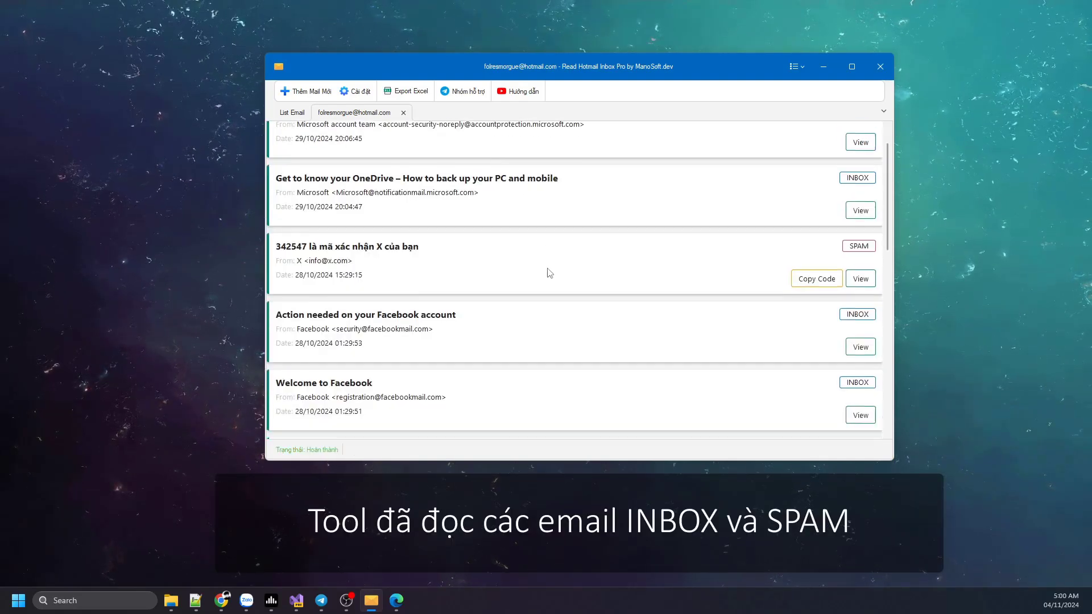
{"action": "scroll", "coordinate": [496, 343], "scroll_direction": "up", "scroll_amount": 8}
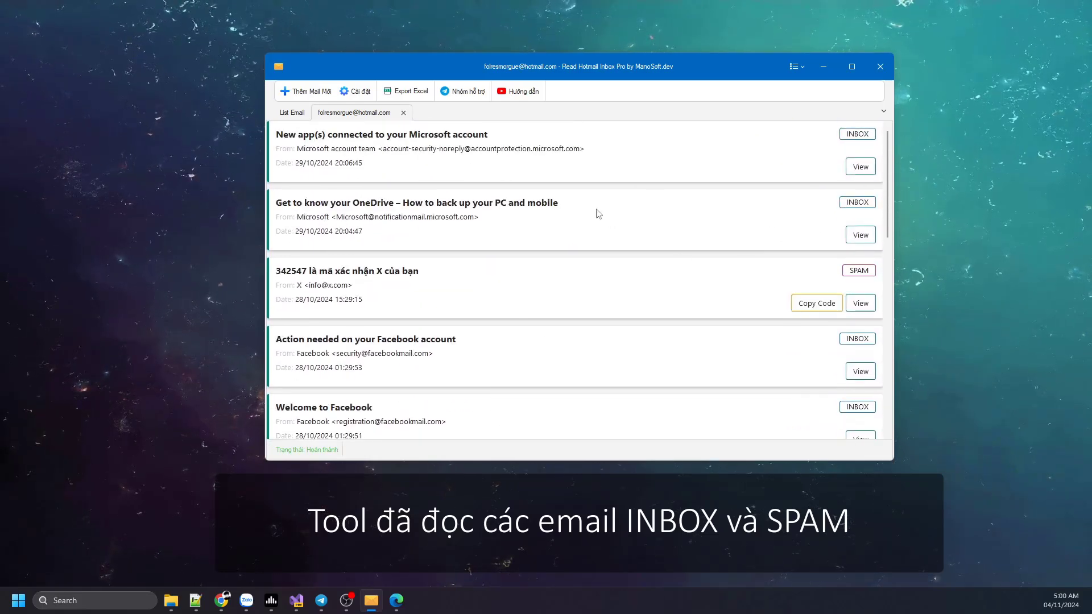
{"action": "scroll", "coordinate": [597, 212], "scroll_direction": "down", "scroll_amount": 1}
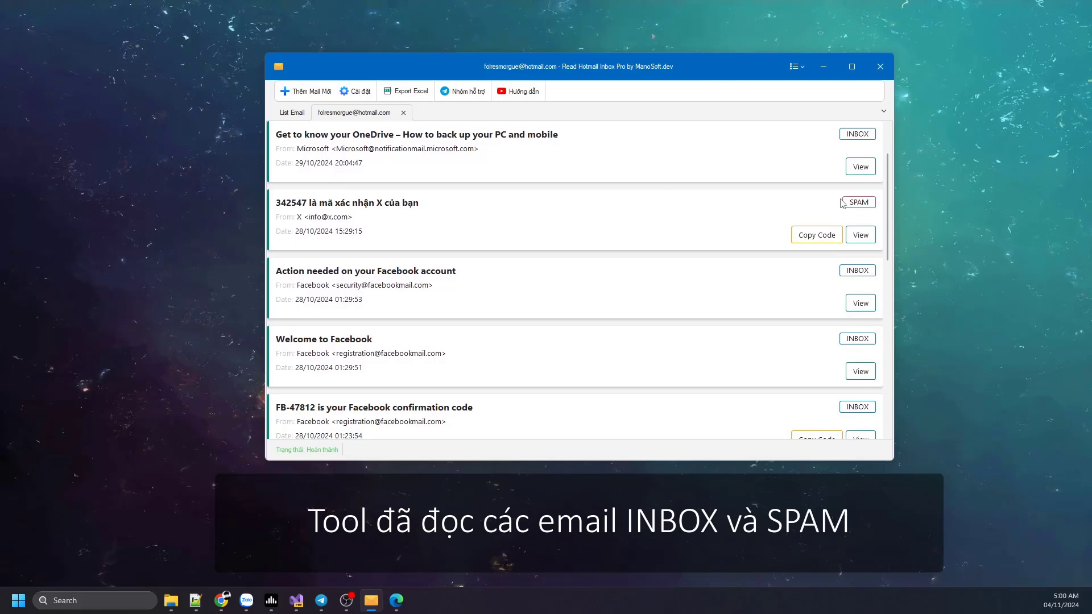
{"action": "scroll", "coordinate": [648, 239], "scroll_direction": "down", "scroll_amount": 3}
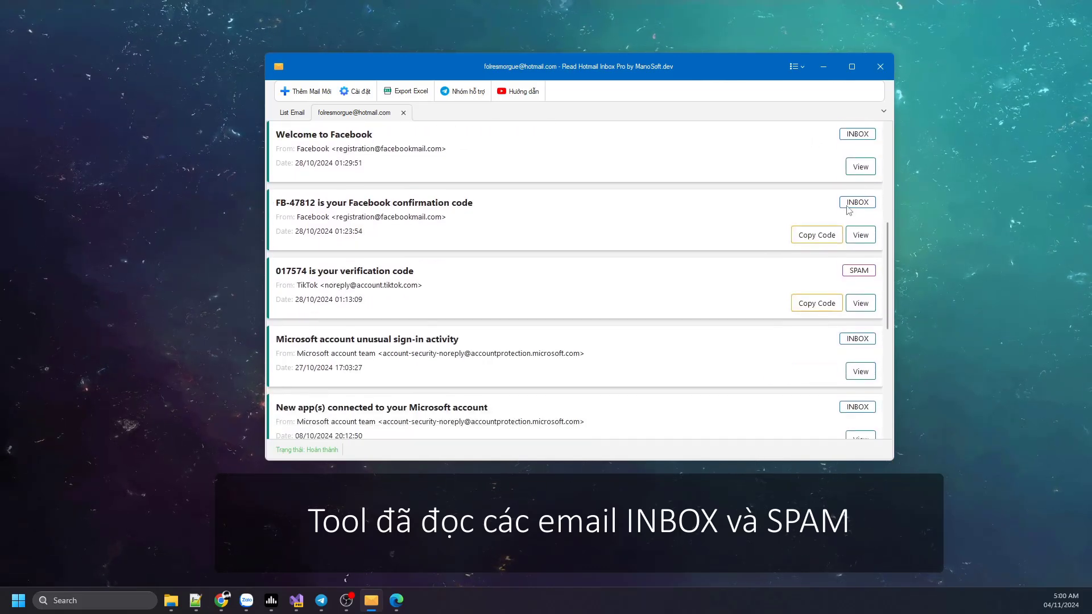
{"action": "scroll", "coordinate": [830, 275], "scroll_direction": "down", "scroll_amount": 2}
{"action": "scroll", "coordinate": [660, 267], "scroll_direction": "up", "scroll_amount": 6}
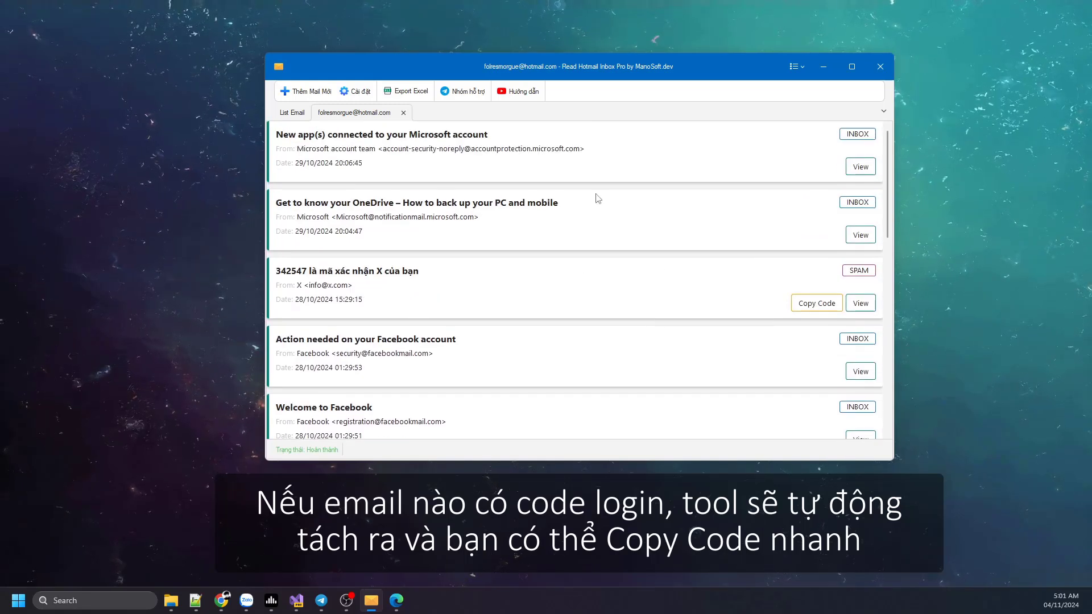
Copy the verification code from the X message and confirm the notice
{"action": "left_click", "coordinate": [819, 310]}
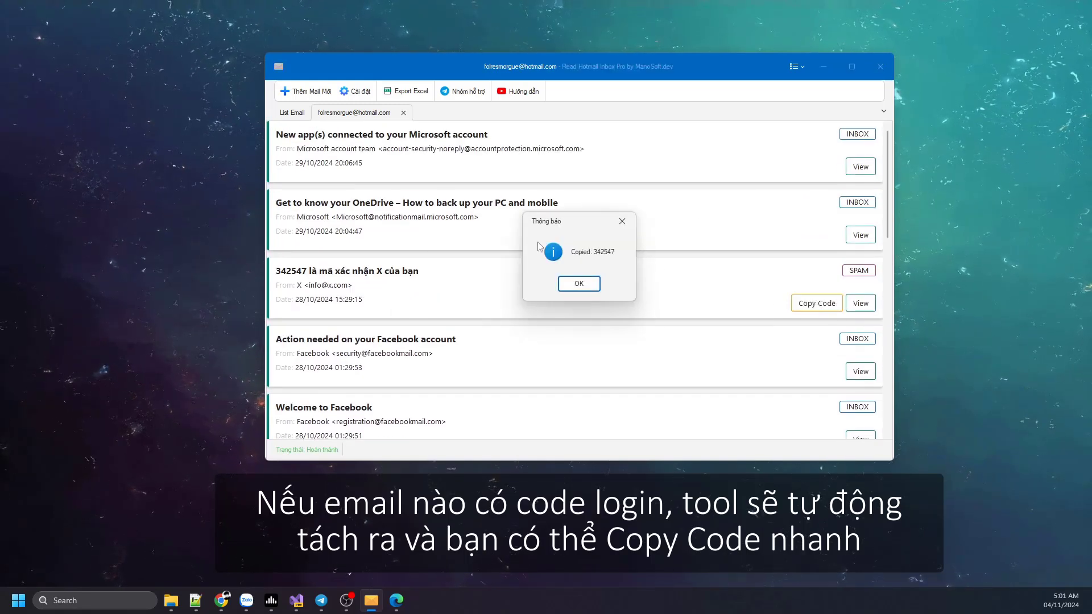
{"action": "left_click", "coordinate": [579, 284]}
{"action": "scroll", "coordinate": [480, 275], "scroll_direction": "down", "scroll_amount": 3}
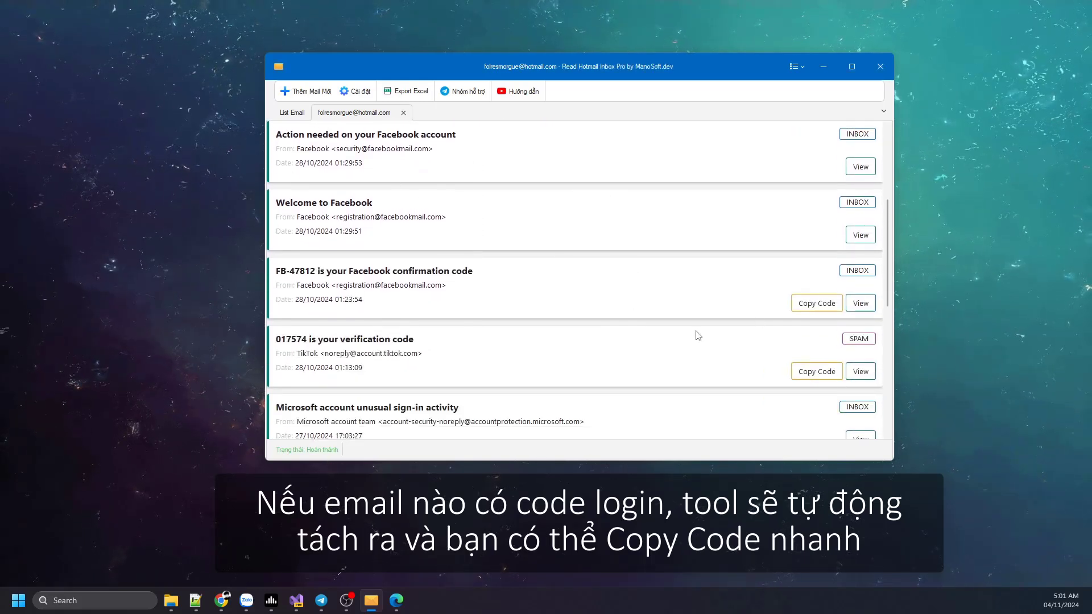
Open mailbox tabs for both accounts, reopening the first account's after closing it
{"action": "left_click", "coordinate": [290, 113]}
{"action": "left_click", "coordinate": [403, 113]}
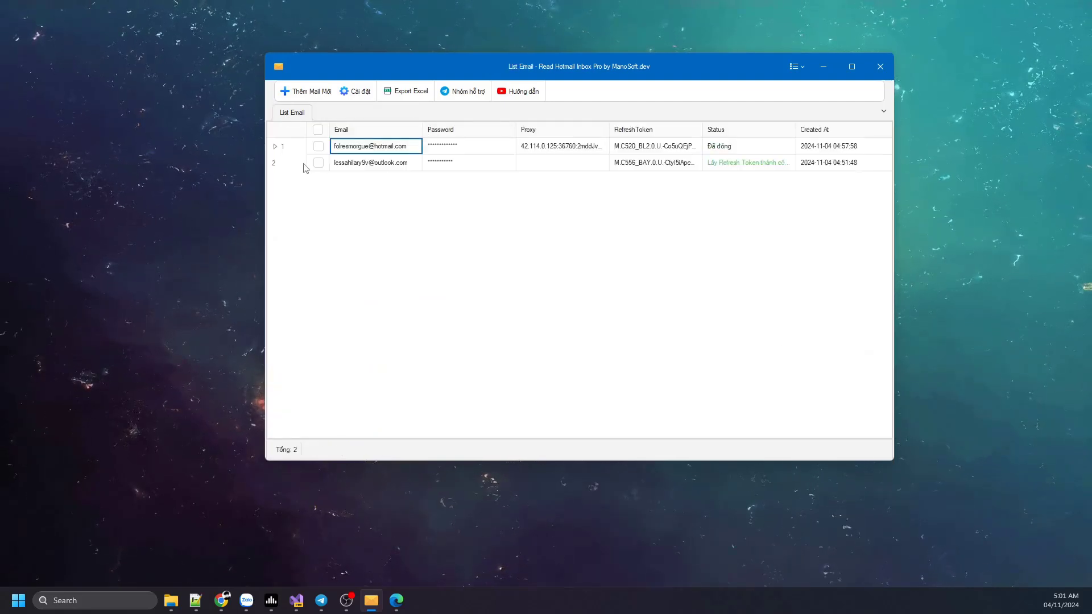
{"action": "right_click", "coordinate": [362, 165]}
{"action": "left_click", "coordinate": [391, 194]}
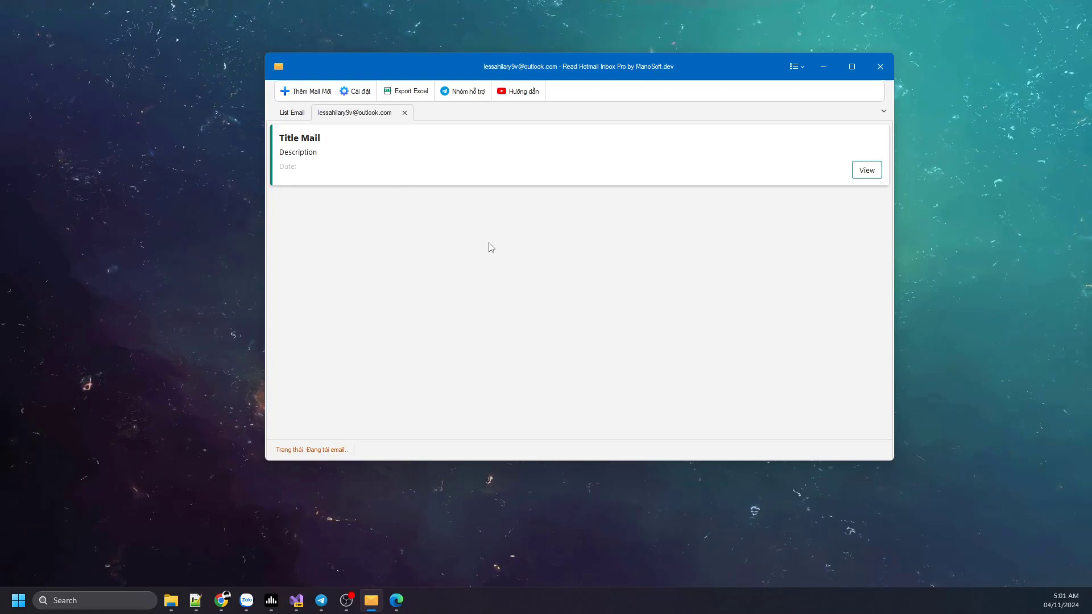
{"action": "left_click", "coordinate": [297, 111]}
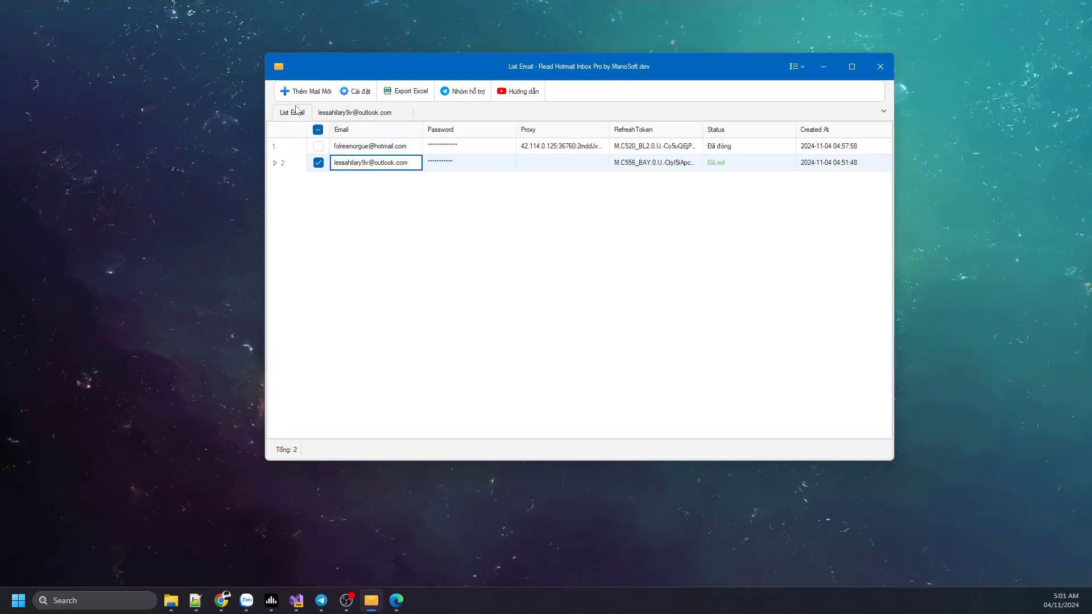
{"action": "right_click", "coordinate": [331, 148]}
{"action": "left_click", "coordinate": [403, 180]}
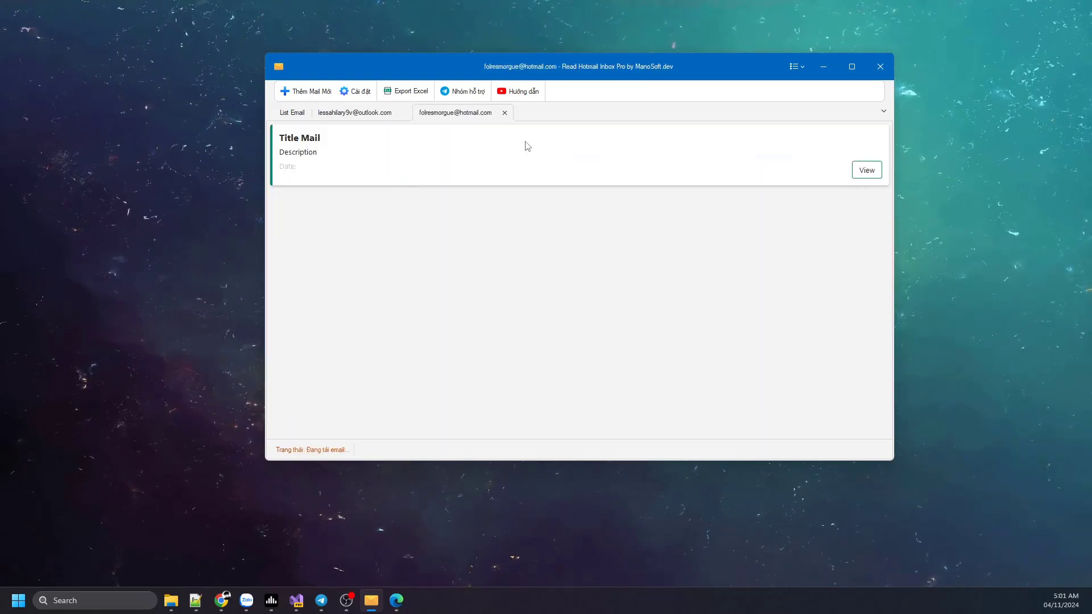
Browse the second account's mailbox, then switch to the Hotmail account's messages
{"action": "left_click", "coordinate": [353, 113]}
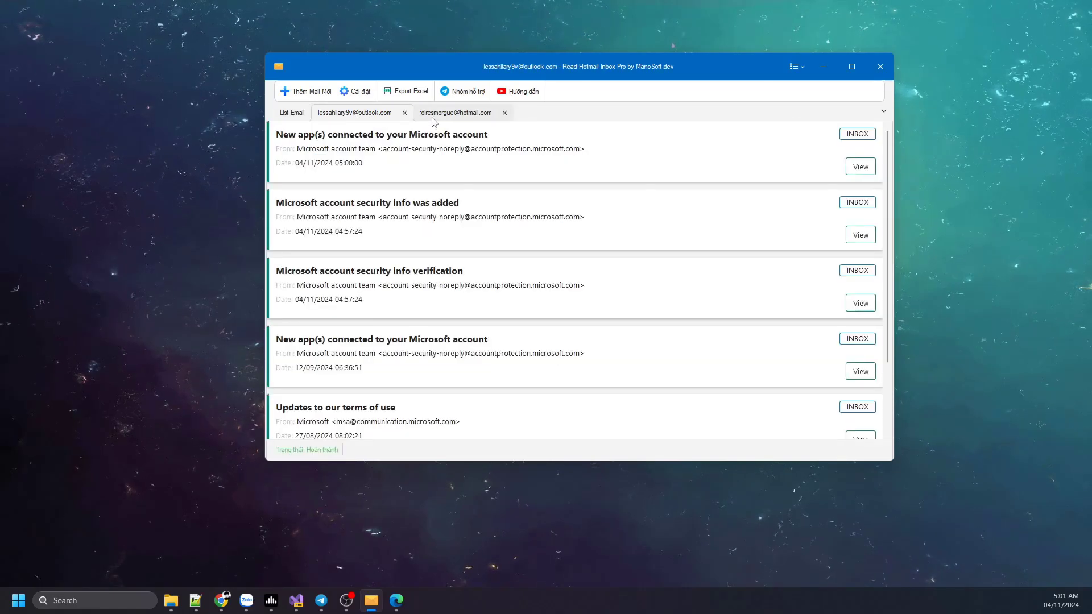
{"action": "scroll", "coordinate": [512, 260], "scroll_direction": "down", "scroll_amount": 3}
{"action": "scroll", "coordinate": [506, 266], "scroll_direction": "up", "scroll_amount": 3}
{"action": "scroll", "coordinate": [503, 271], "scroll_direction": "down", "scroll_amount": 3}
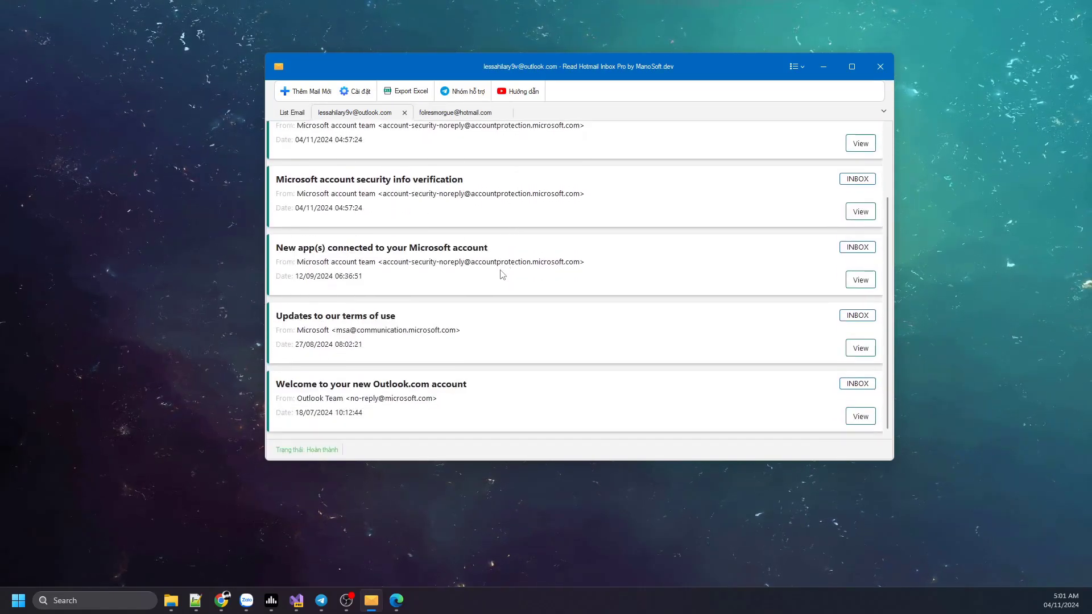
{"action": "scroll", "coordinate": [500, 273], "scroll_direction": "up", "scroll_amount": 3}
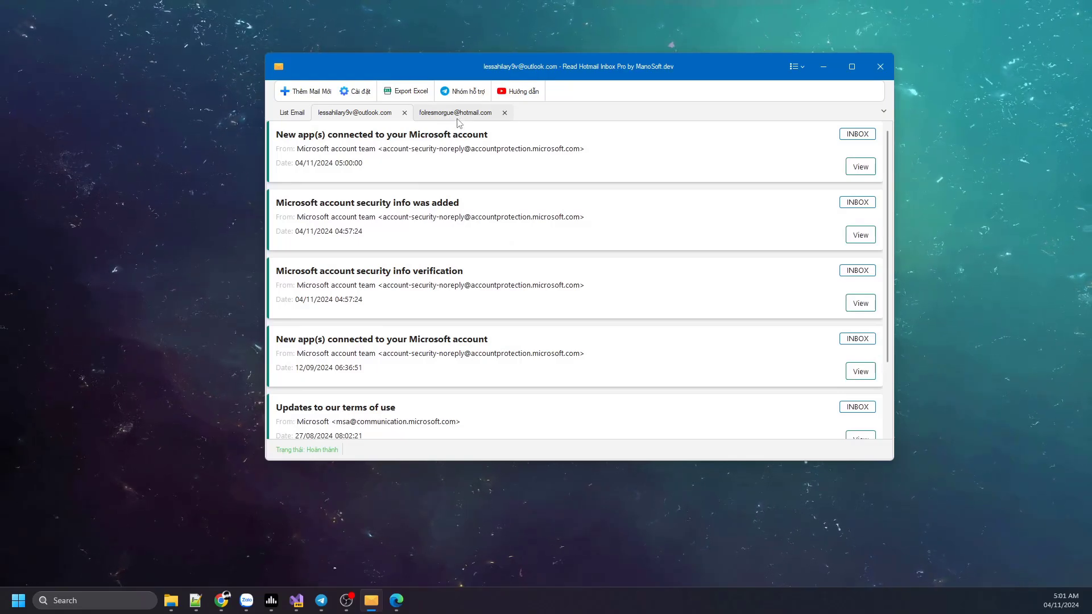
{"action": "left_click", "coordinate": [459, 114]}
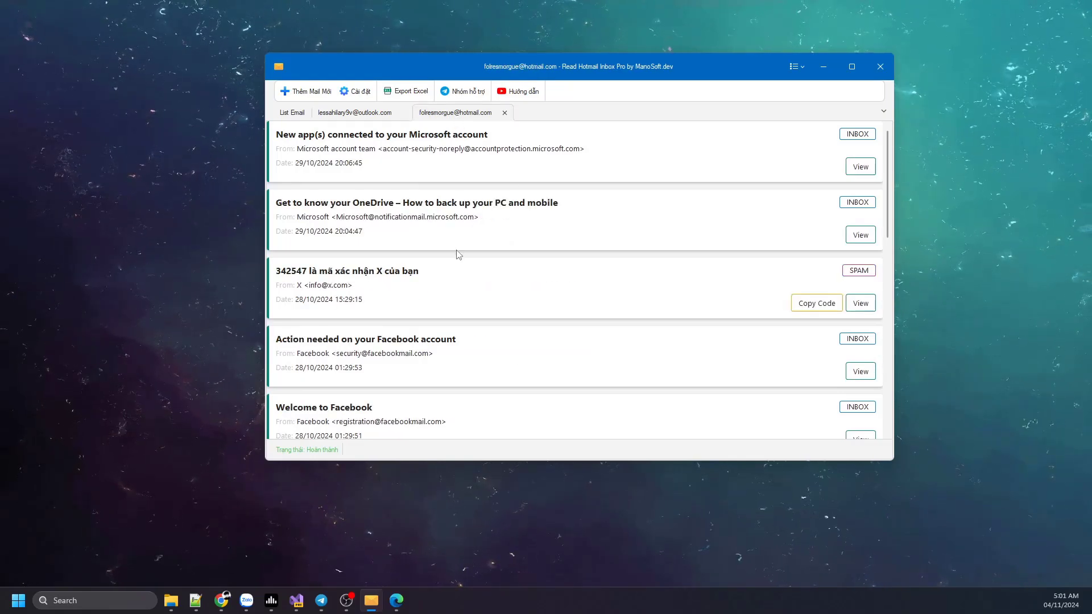
{"action": "scroll", "coordinate": [463, 262], "scroll_direction": "down", "scroll_amount": 15}
Close both mailbox tabs, tick both accounts and open them in 'Mở hộp thư tập trung'
{"action": "left_click", "coordinate": [403, 113]}
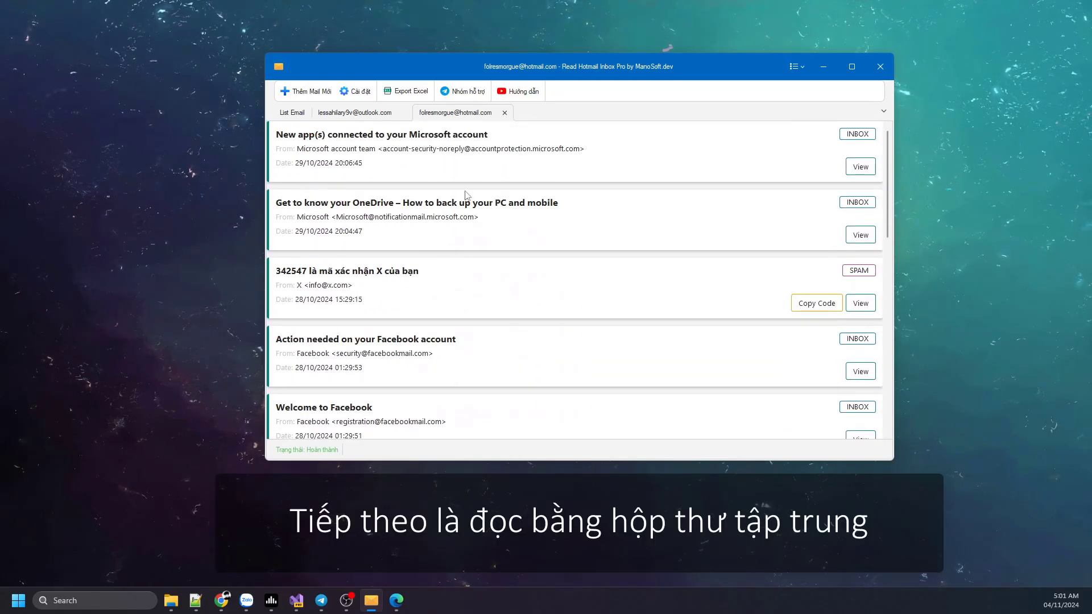
{"action": "left_click", "coordinate": [403, 112]}
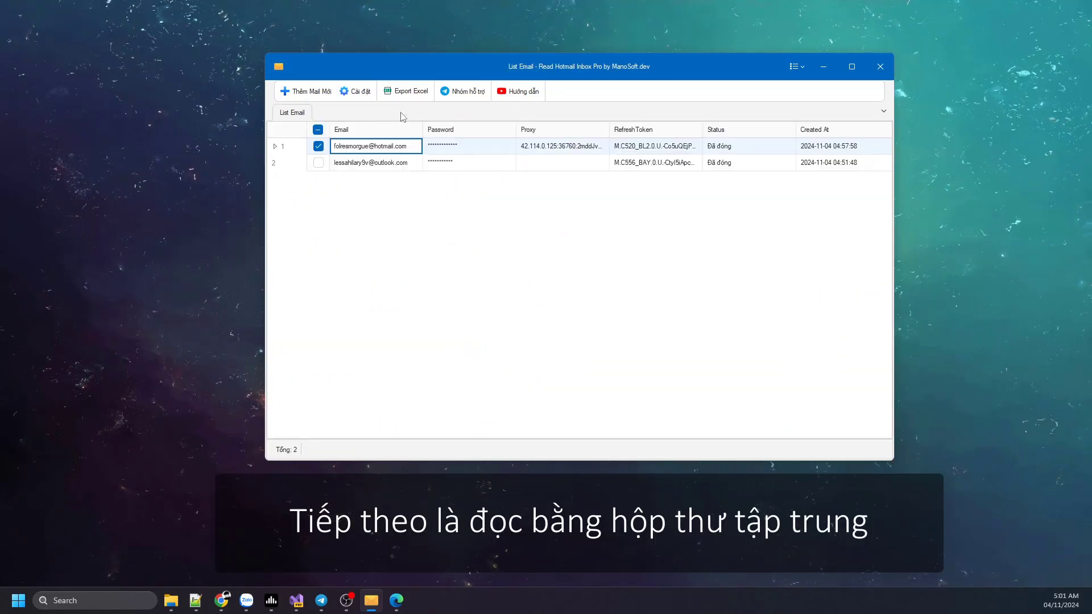
{"action": "left_click", "coordinate": [318, 163]}
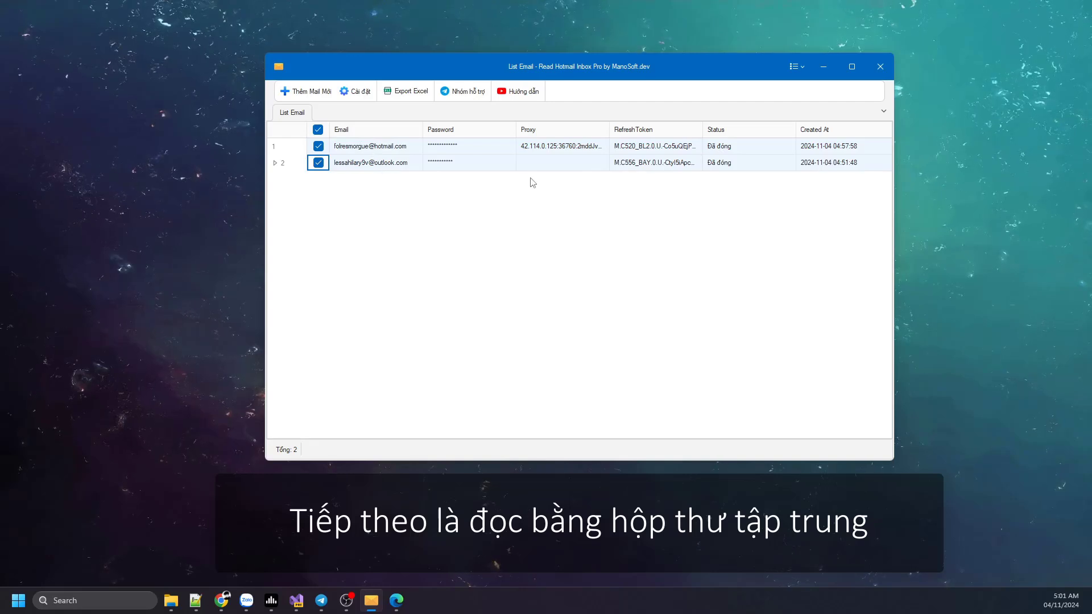
{"action": "right_click", "coordinate": [383, 149]}
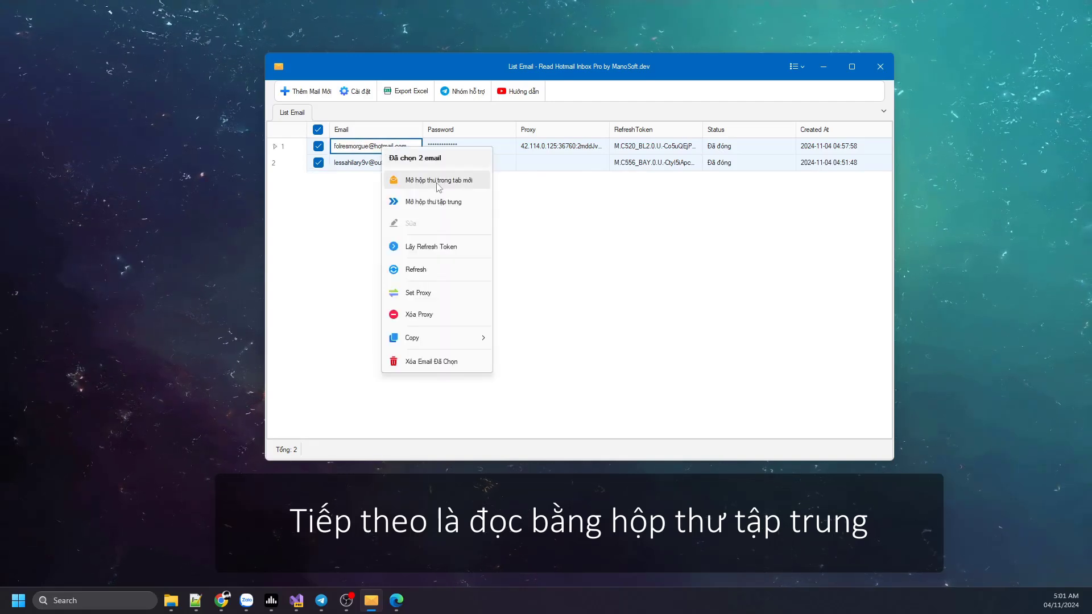
{"action": "left_click", "coordinate": [446, 204]}
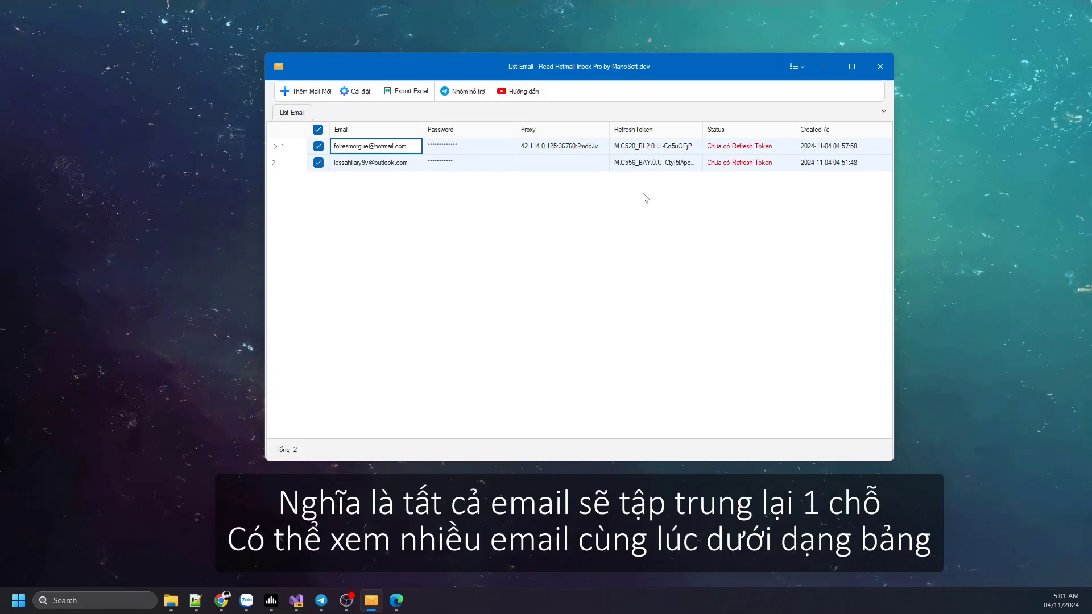
Refresh both accounts' status, then re-tick them and reopen the combined inbox
{"action": "left_click", "coordinate": [319, 130]}
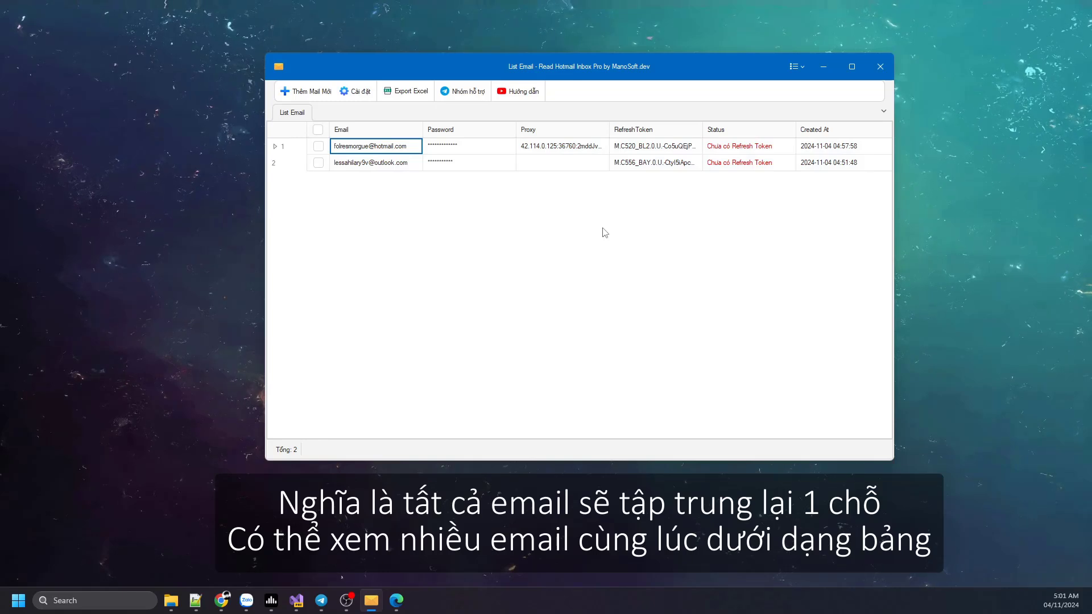
{"action": "right_click", "coordinate": [527, 216]}
{"action": "left_click", "coordinate": [538, 228]}
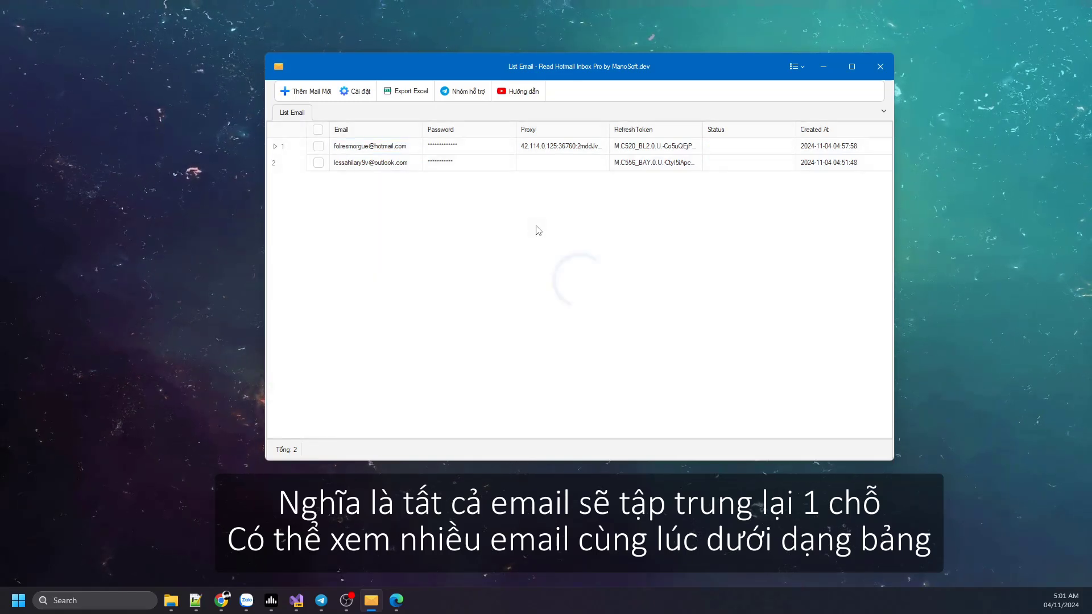
{"action": "left_click", "coordinate": [317, 132]}
{"action": "right_click", "coordinate": [438, 157]}
{"action": "left_click", "coordinate": [477, 209]}
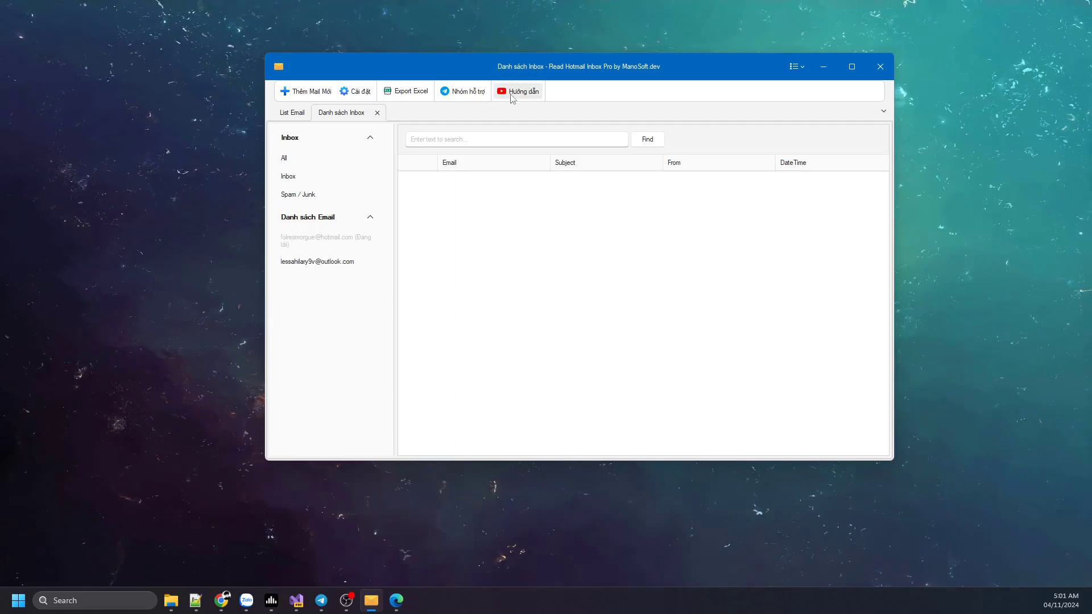
Maximize the window and reopen both accounts in the combined inbox
{"action": "double_click", "coordinate": [536, 69]}
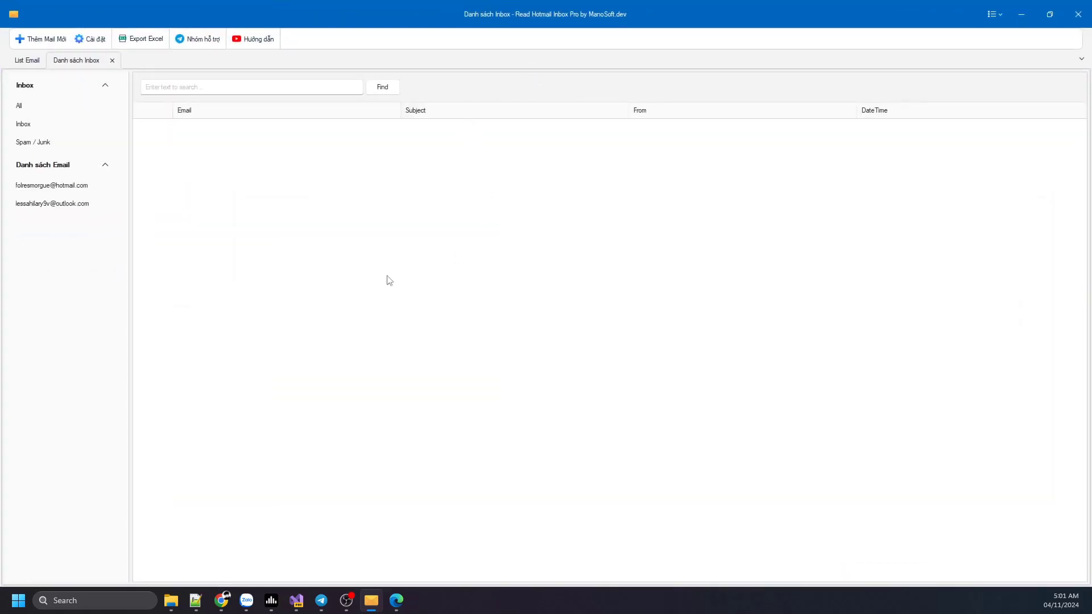
{"action": "left_click", "coordinate": [26, 61]}
{"action": "right_click", "coordinate": [202, 110]}
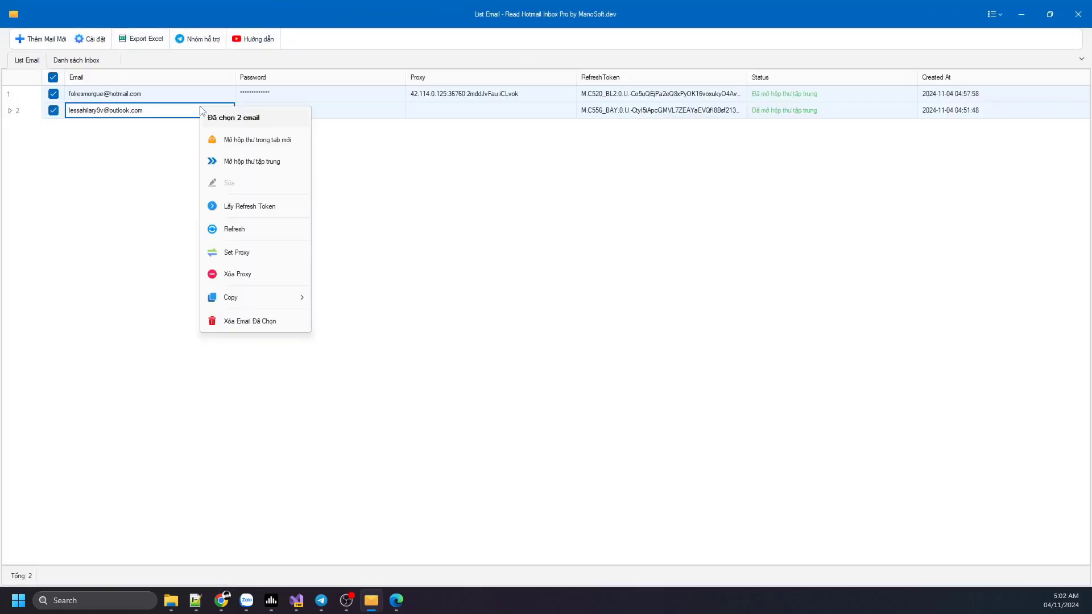
{"action": "left_click", "coordinate": [256, 162]}
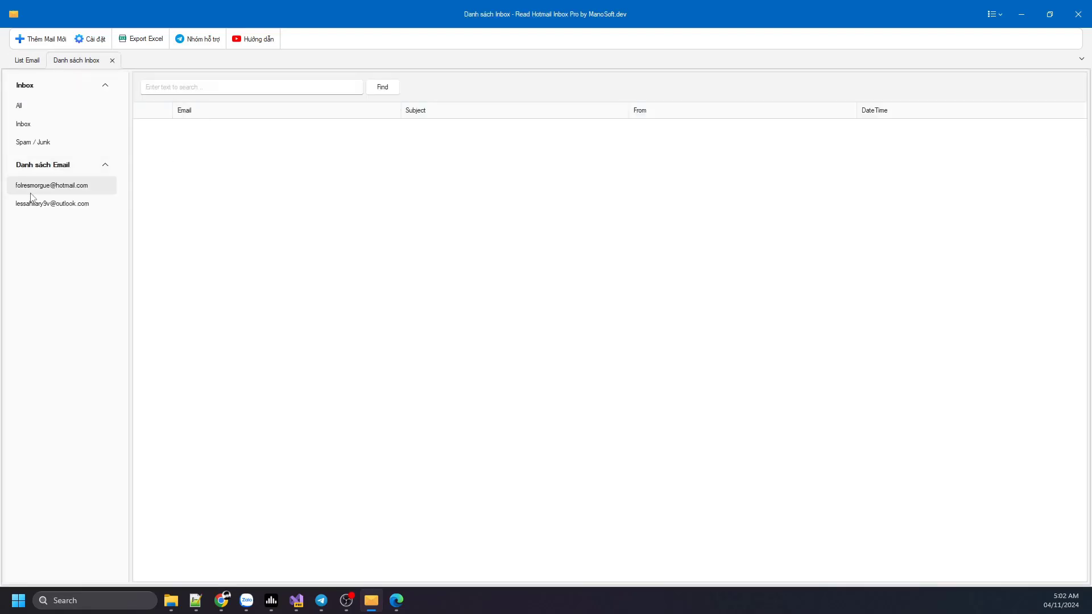
Read the Hotmail account's X, Facebook, Microsoft and TikTok emails, widening the list beside the preview
{"action": "left_click", "coordinate": [90, 184]}
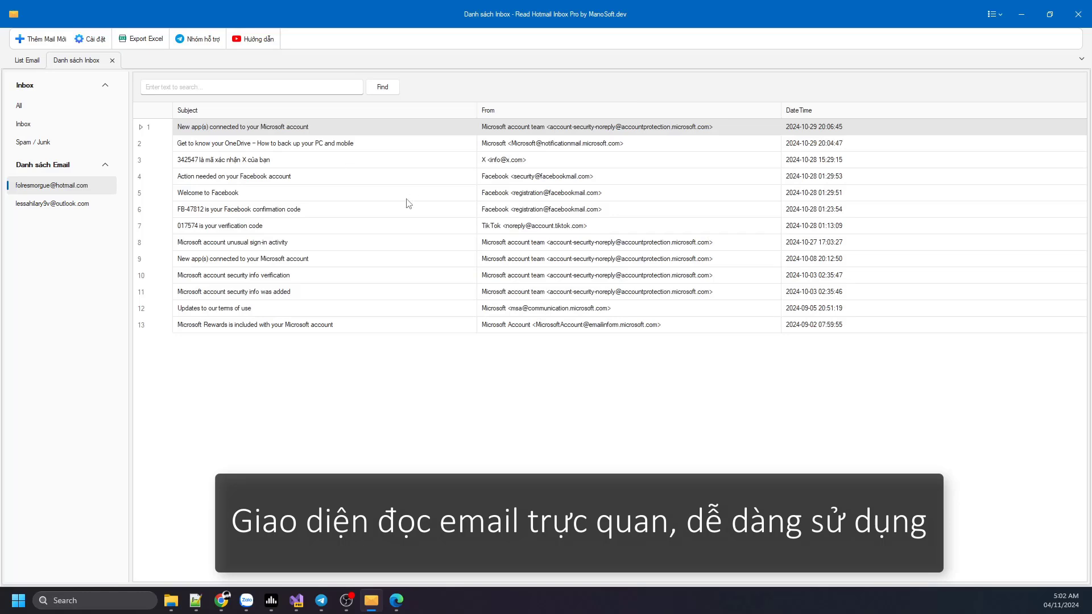
{"action": "left_click", "coordinate": [270, 160]}
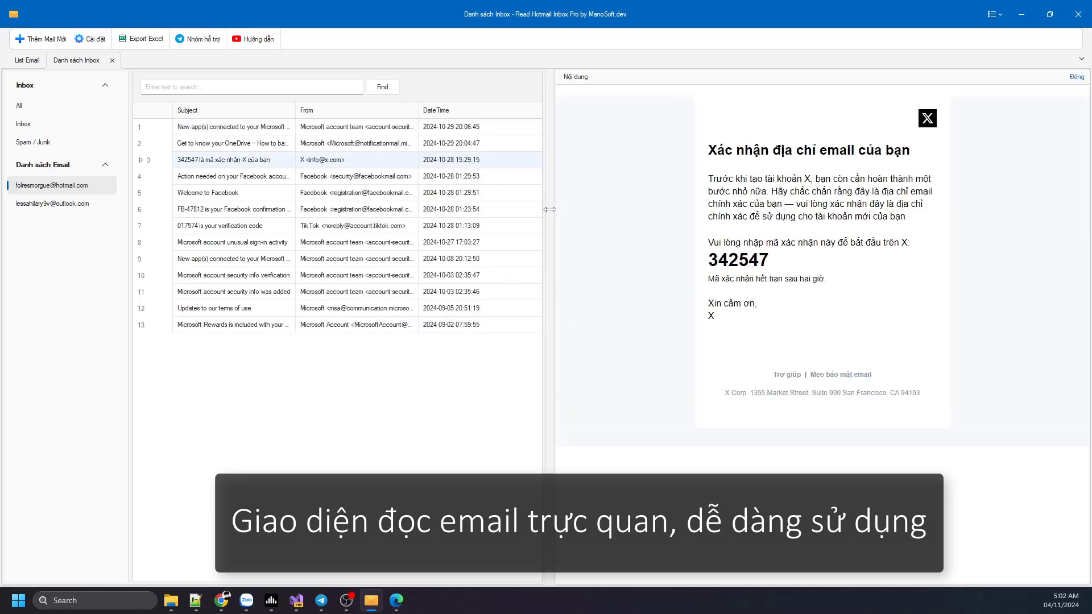
{"action": "left_click_drag", "start_coordinate": [550, 210], "coordinate": [603, 213]}
{"action": "left_click", "coordinate": [255, 196]}
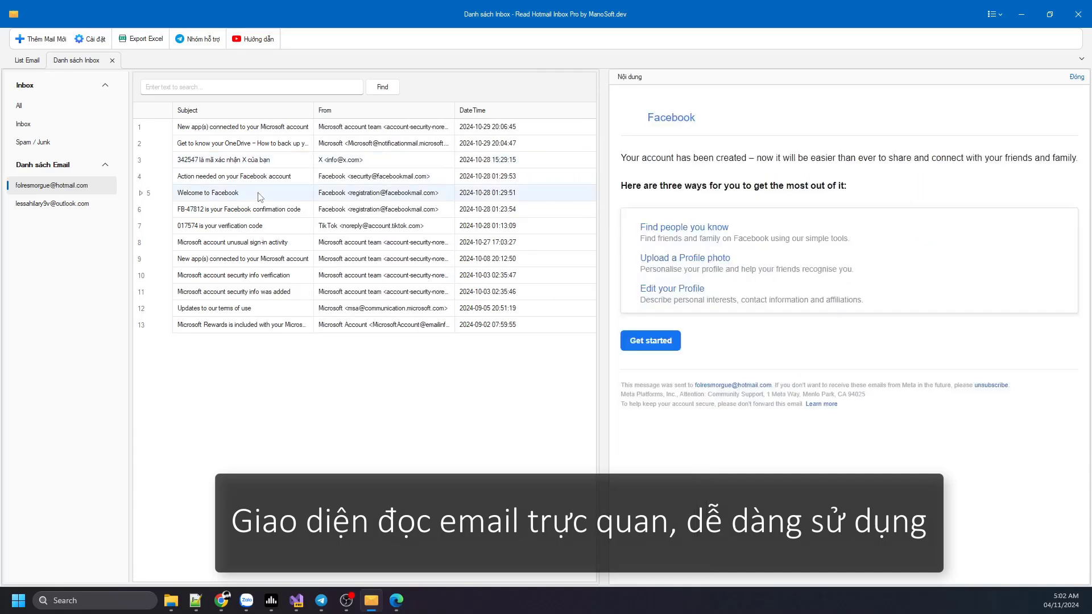
{"action": "left_click", "coordinate": [274, 180]}
{"action": "left_click", "coordinate": [266, 165]}
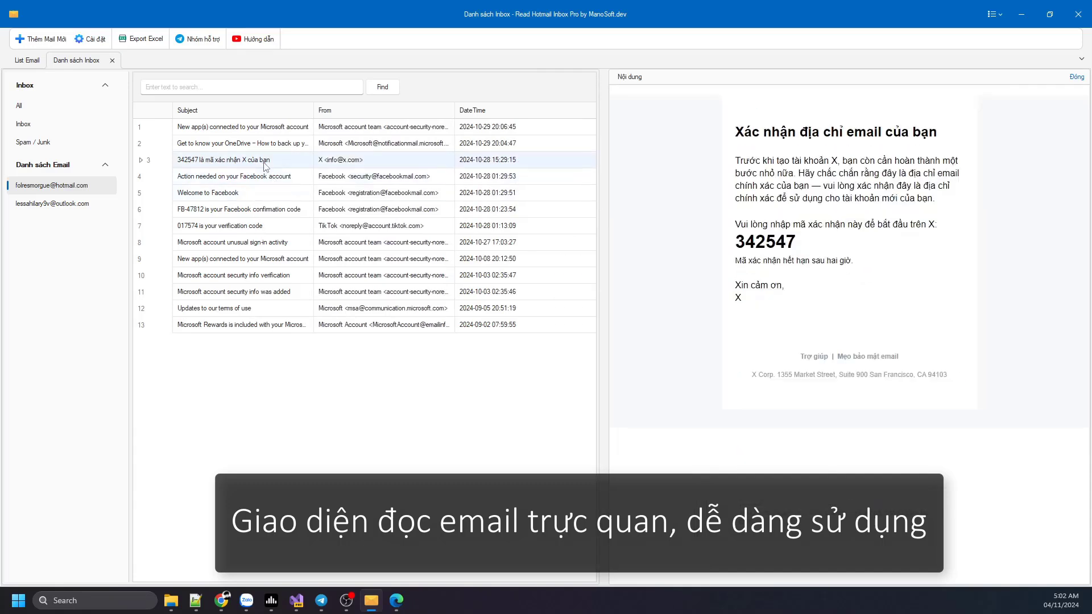
{"action": "left_click", "coordinate": [261, 276]}
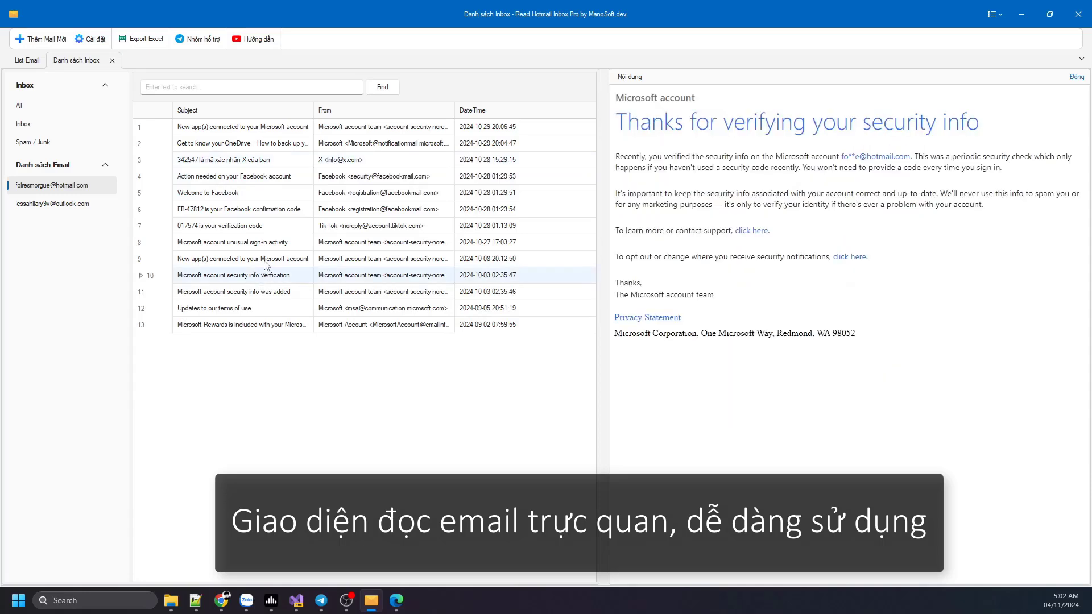
{"action": "left_click", "coordinate": [266, 228]}
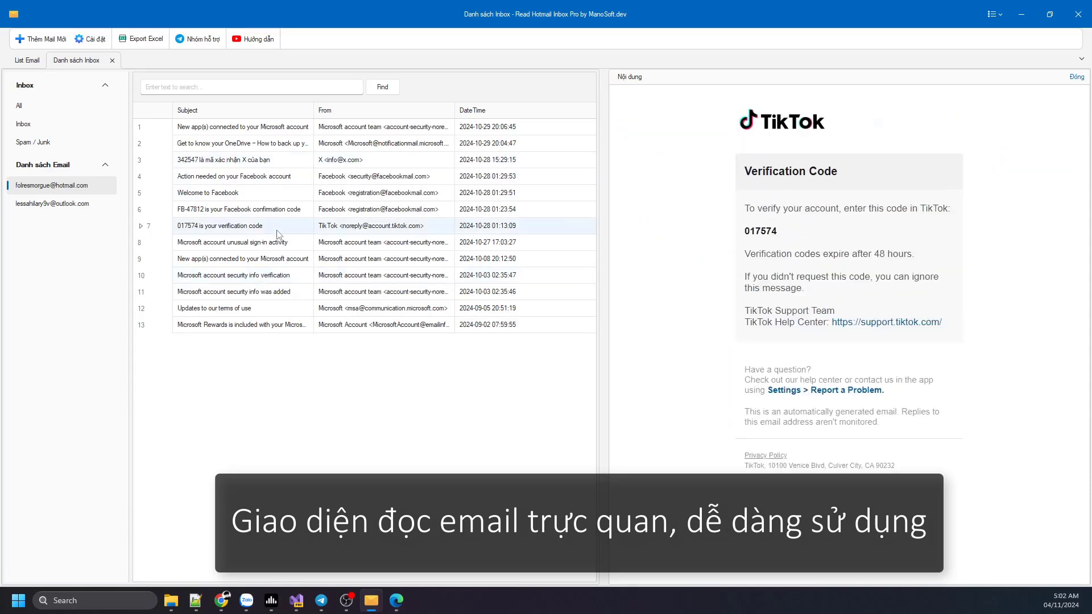
{"action": "left_click", "coordinate": [257, 262]}
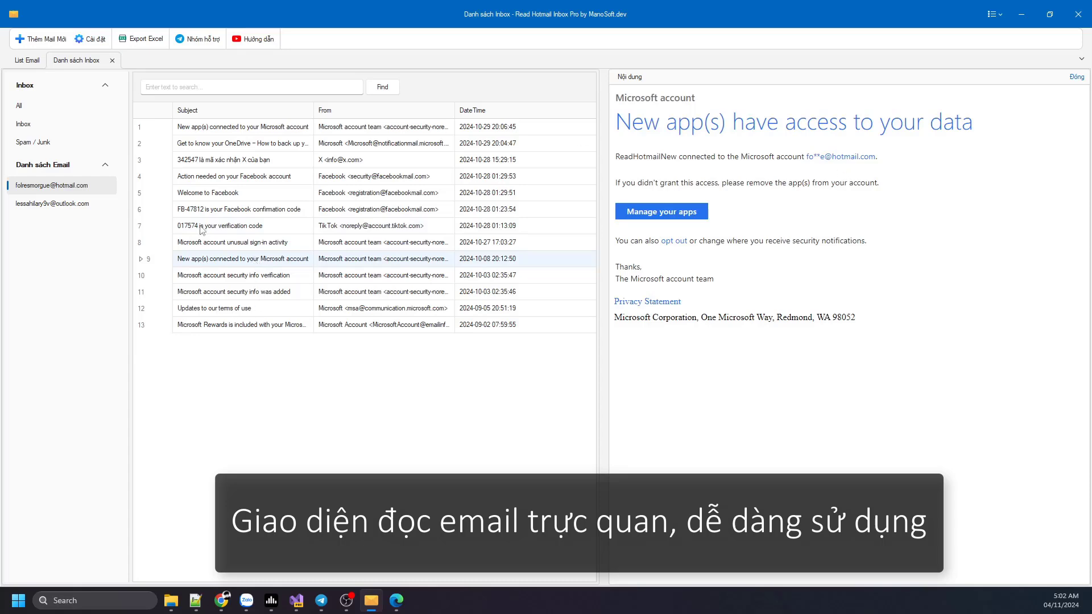
Read the Outlook account's welcome, terms and Microsoft emails, then show all 19 emails merged
{"action": "left_click", "coordinate": [40, 206]}
{"action": "left_click", "coordinate": [279, 211]}
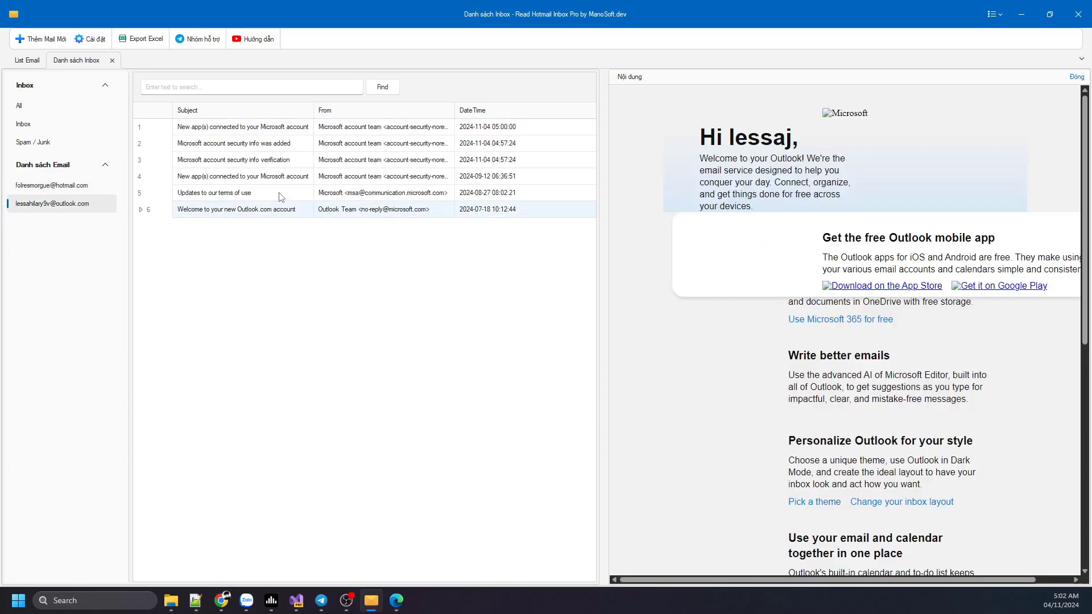
{"action": "left_click", "coordinate": [286, 194]}
{"action": "left_click", "coordinate": [331, 179]}
{"action": "left_click", "coordinate": [270, 162]}
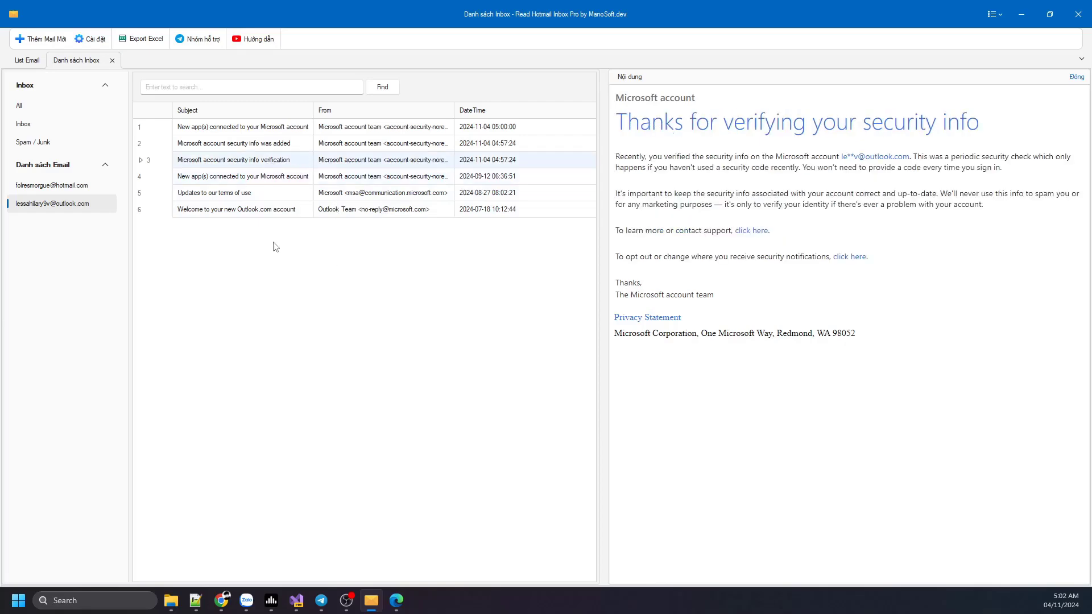
{"action": "left_click", "coordinate": [65, 107]}
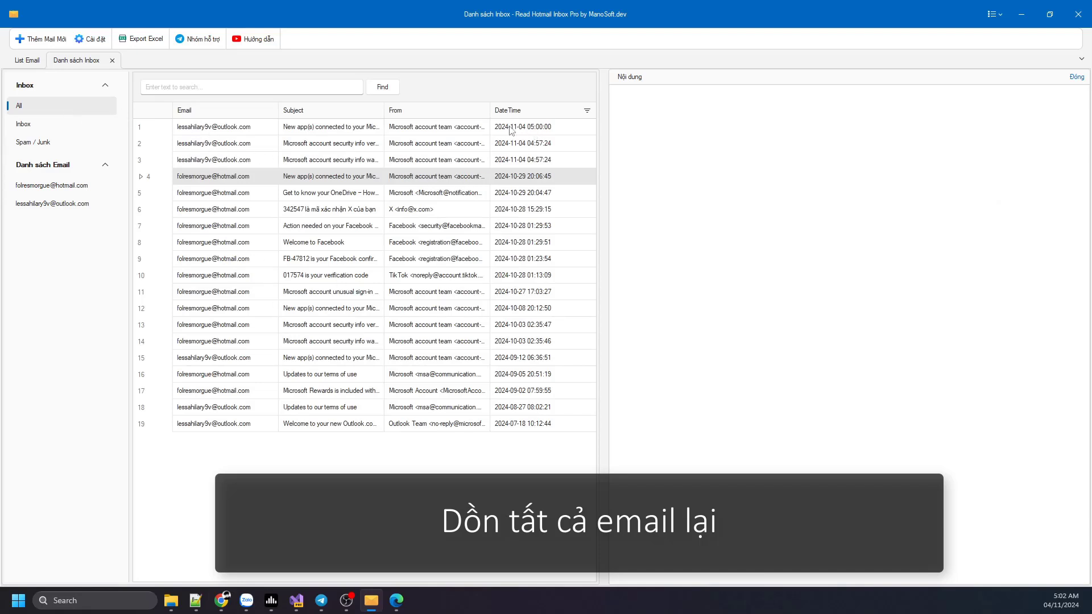
Read the Facebook, TikTok, unusual sign-in and Microsoft app access emails
{"action": "left_click", "coordinate": [286, 231]}
{"action": "left_click", "coordinate": [329, 258]}
{"action": "left_click", "coordinate": [332, 278]}
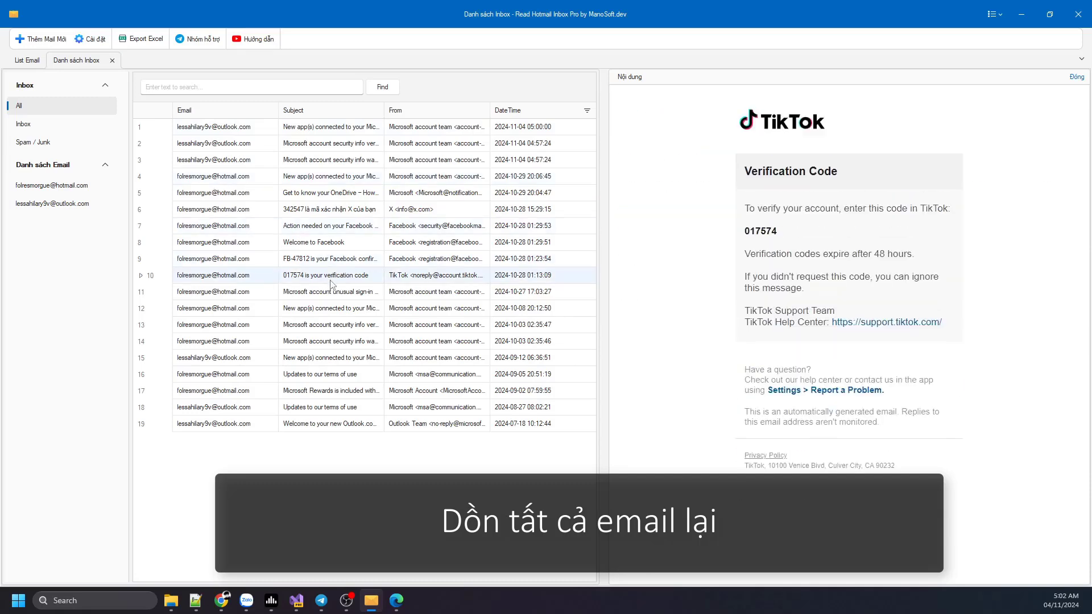
{"action": "left_click", "coordinate": [334, 294]}
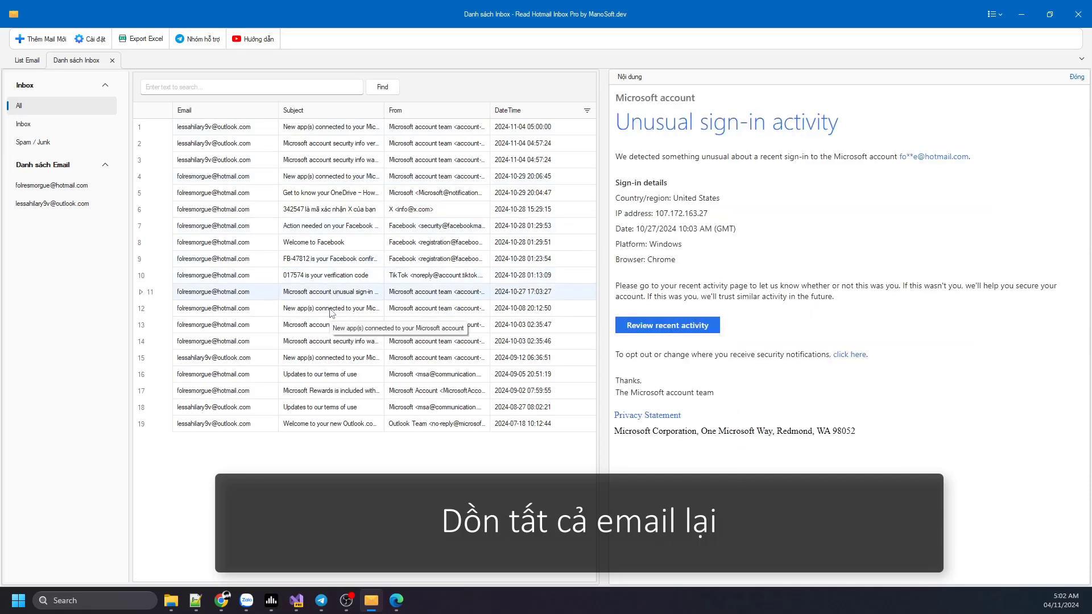
{"action": "left_click", "coordinate": [331, 312]}
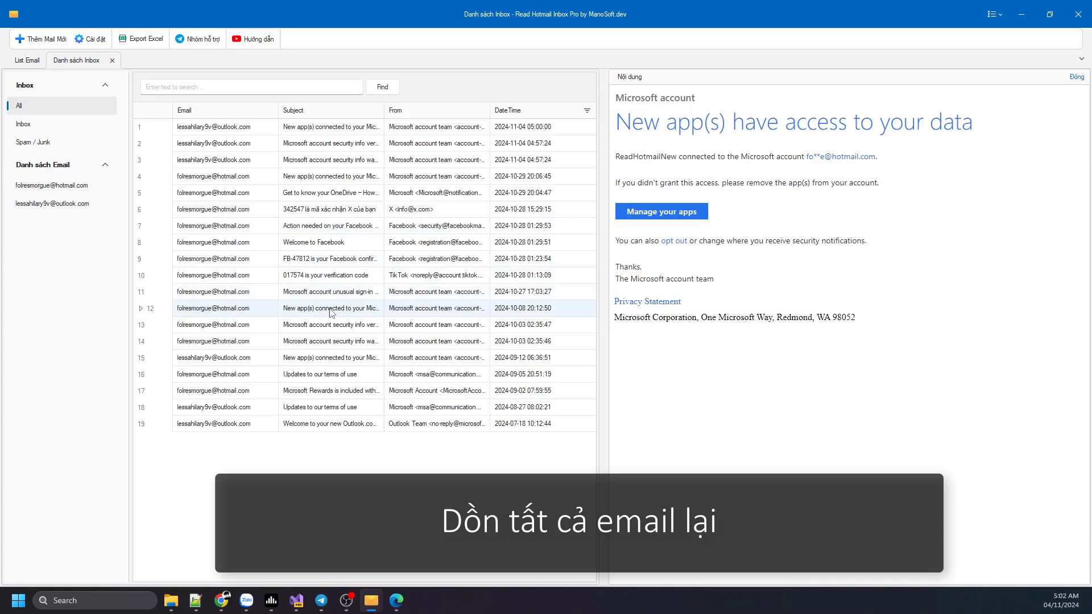
{"action": "left_click", "coordinate": [34, 128]}
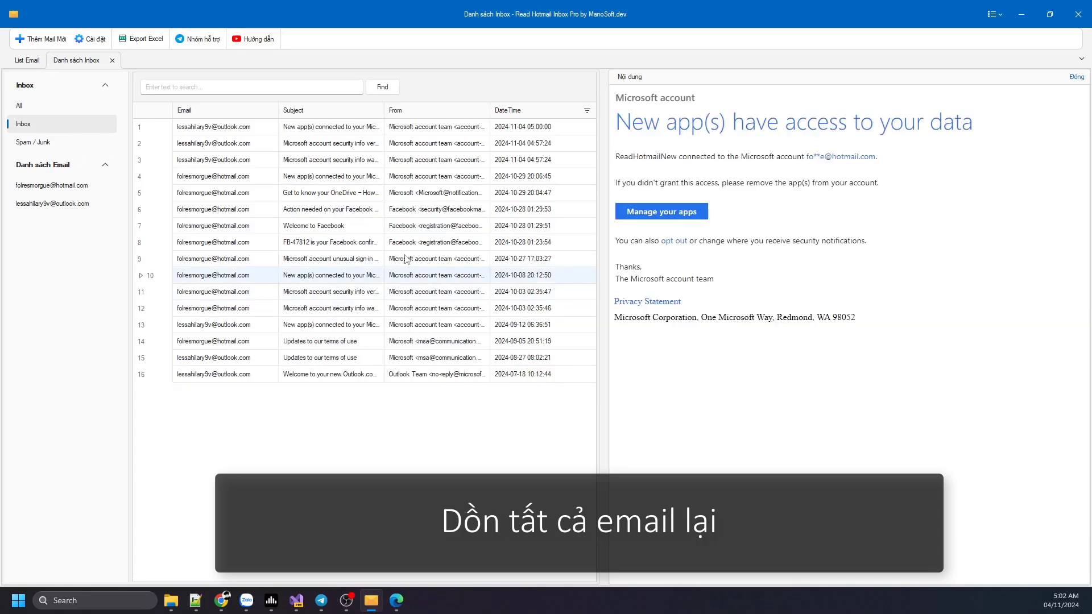
{"action": "left_click", "coordinate": [342, 242]}
{"action": "left_click", "coordinate": [745, 169]}
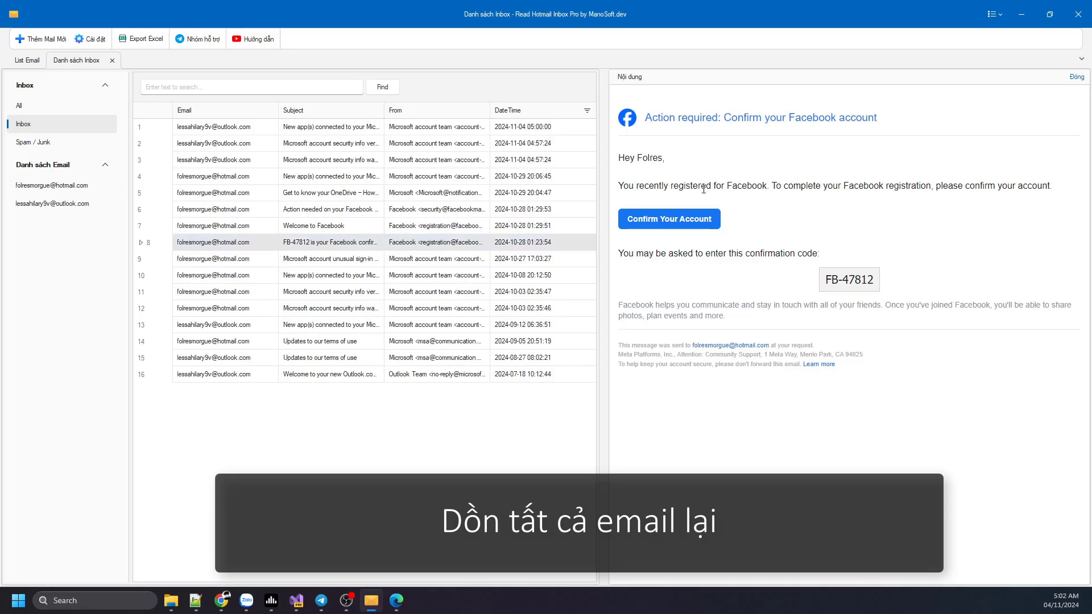
{"action": "left_click_drag", "start_coordinate": [700, 187], "coordinate": [901, 186]}
{"action": "triple_click", "coordinate": [849, 279]}
{"action": "left_click", "coordinate": [755, 193]}
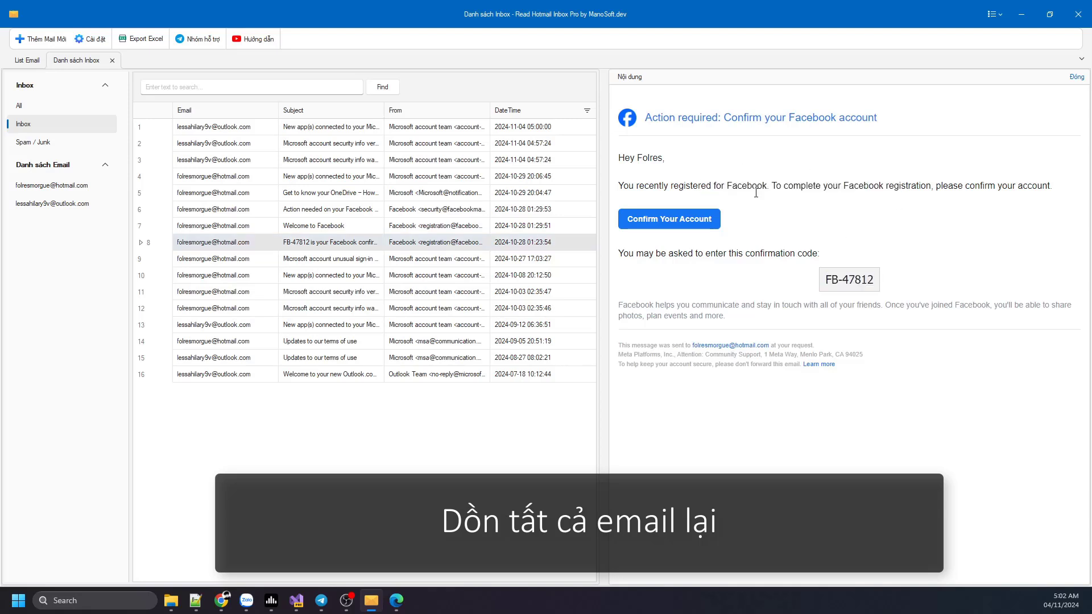
Show the Spam / Junk folder, step through its three emails, then close the preview
{"action": "left_click", "coordinate": [35, 143]}
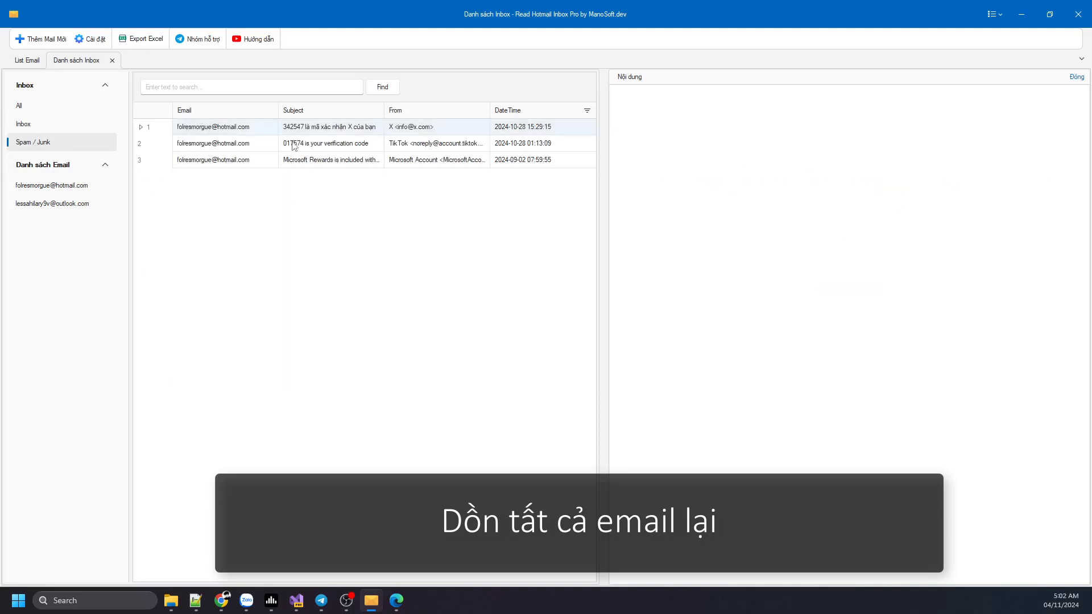
{"action": "key", "text": "Down"}
{"action": "key", "text": "Down"}
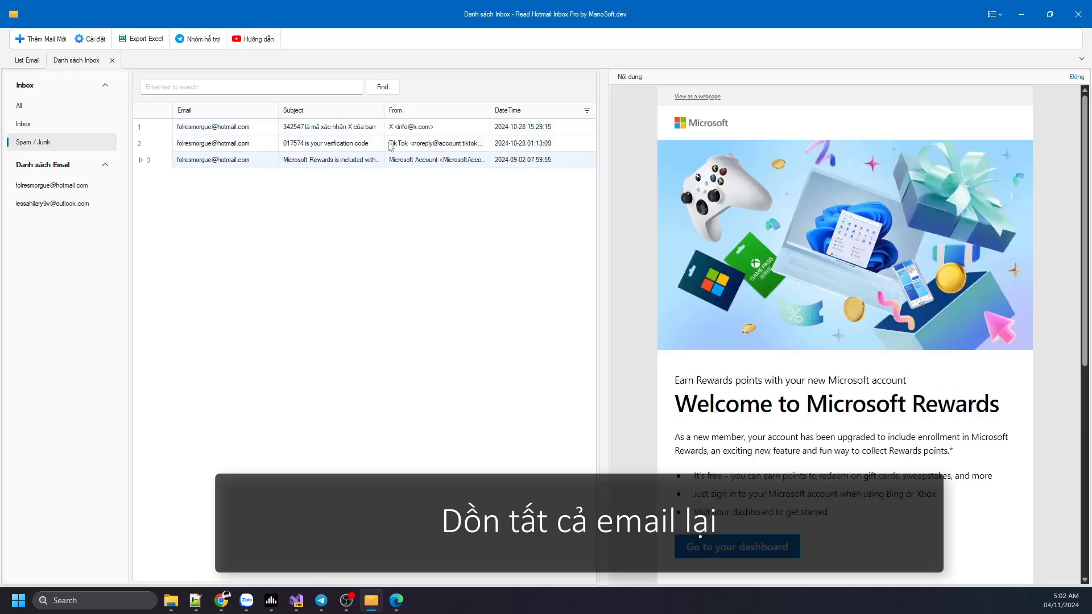
{"action": "key", "text": "Up"}
{"action": "key", "text": "Up"}
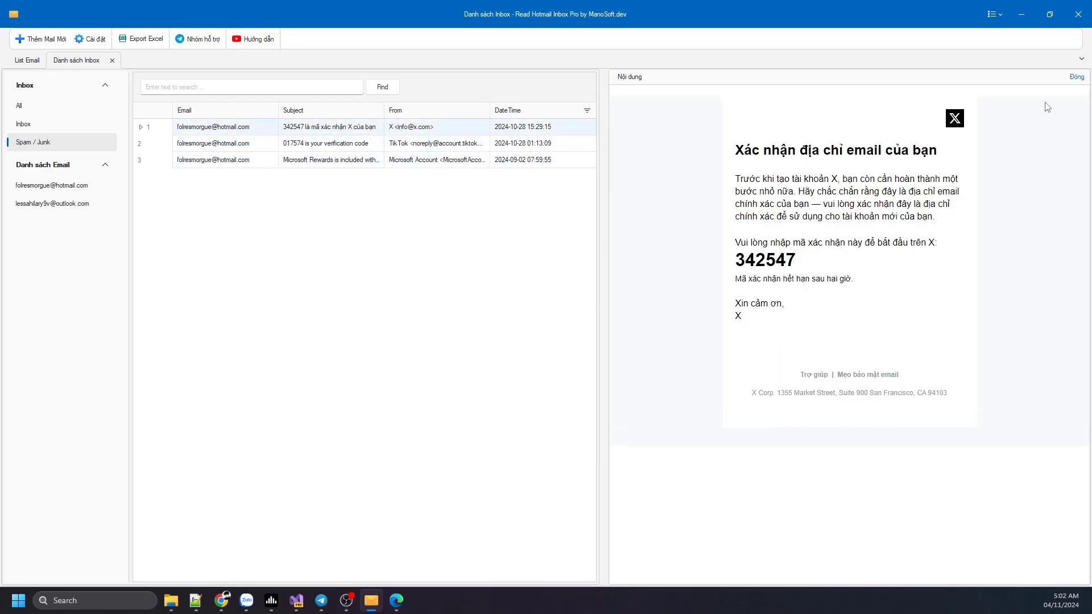
{"action": "left_click", "coordinate": [1076, 78]}
Filter to the first account's emails and view the Welcome to Facebook email
{"action": "left_click", "coordinate": [20, 105]}
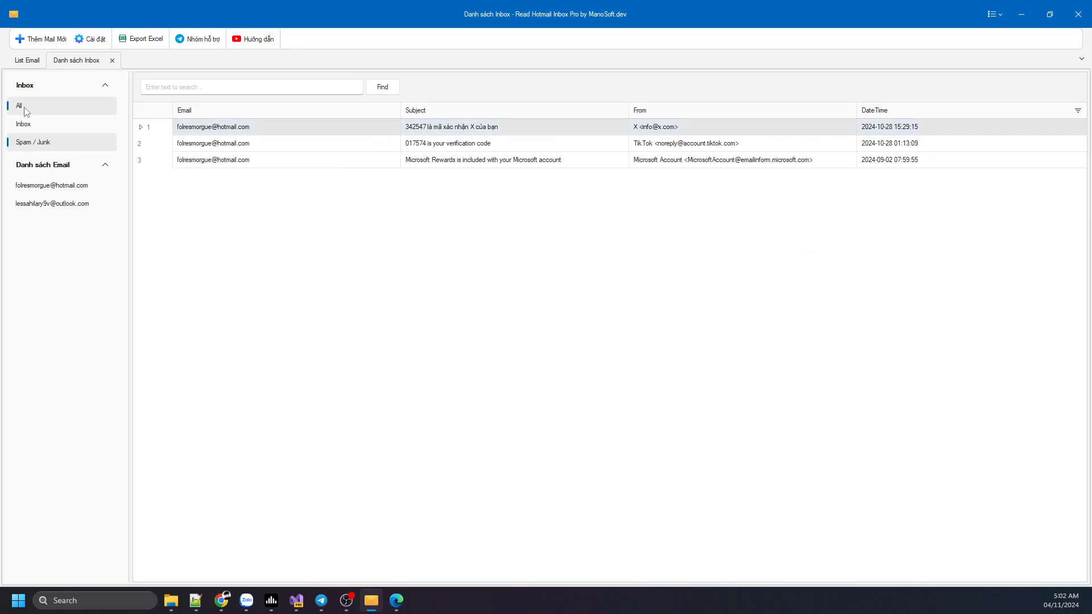
{"action": "left_click", "coordinate": [43, 187]}
{"action": "left_click", "coordinate": [60, 199]}
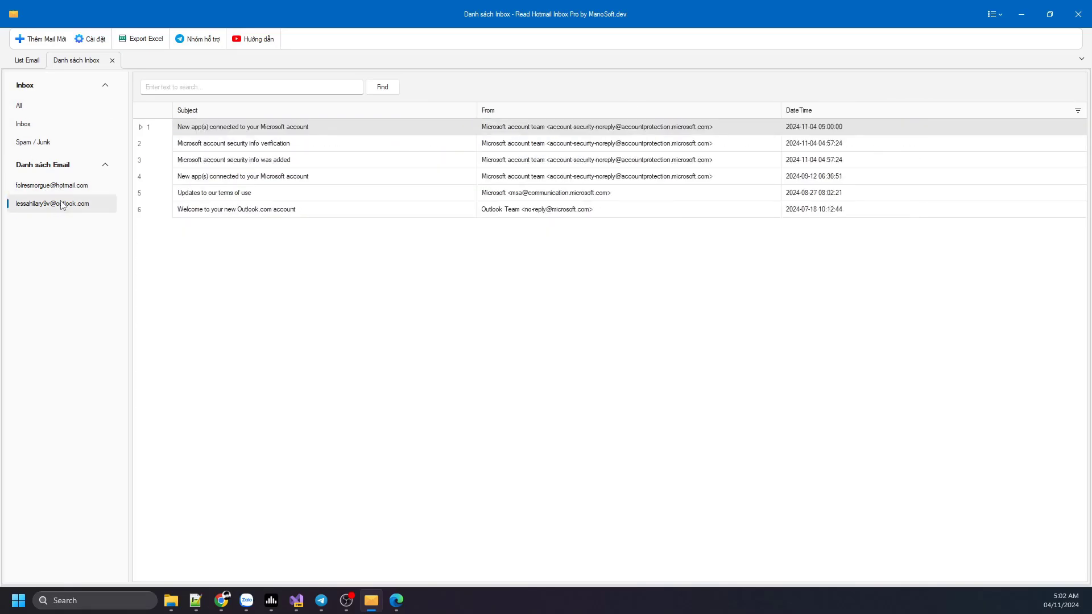
{"action": "left_click", "coordinate": [64, 187]}
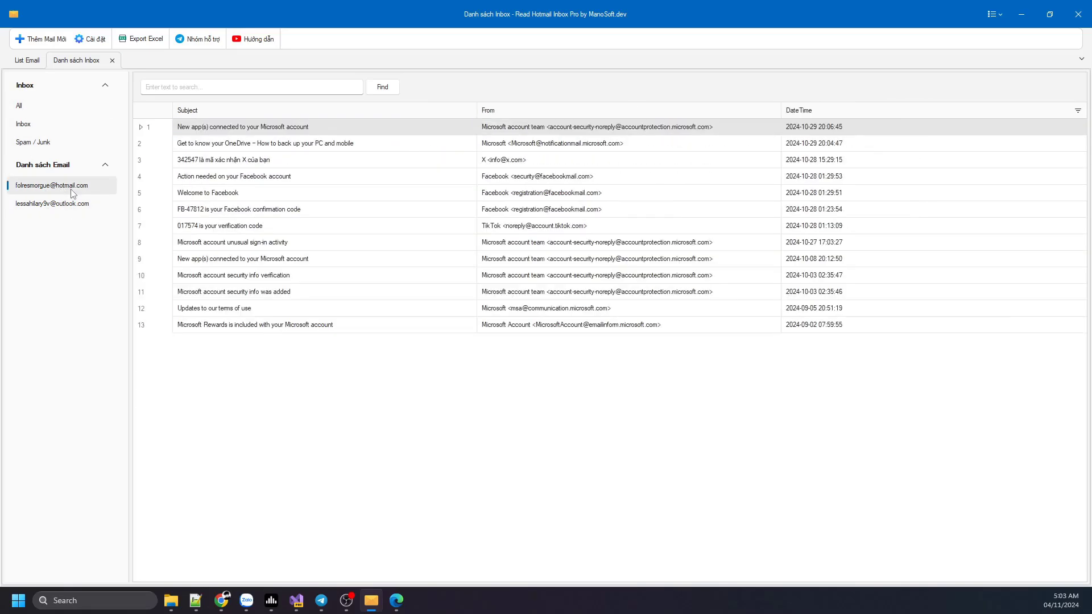
{"action": "right_click", "coordinate": [269, 194]}
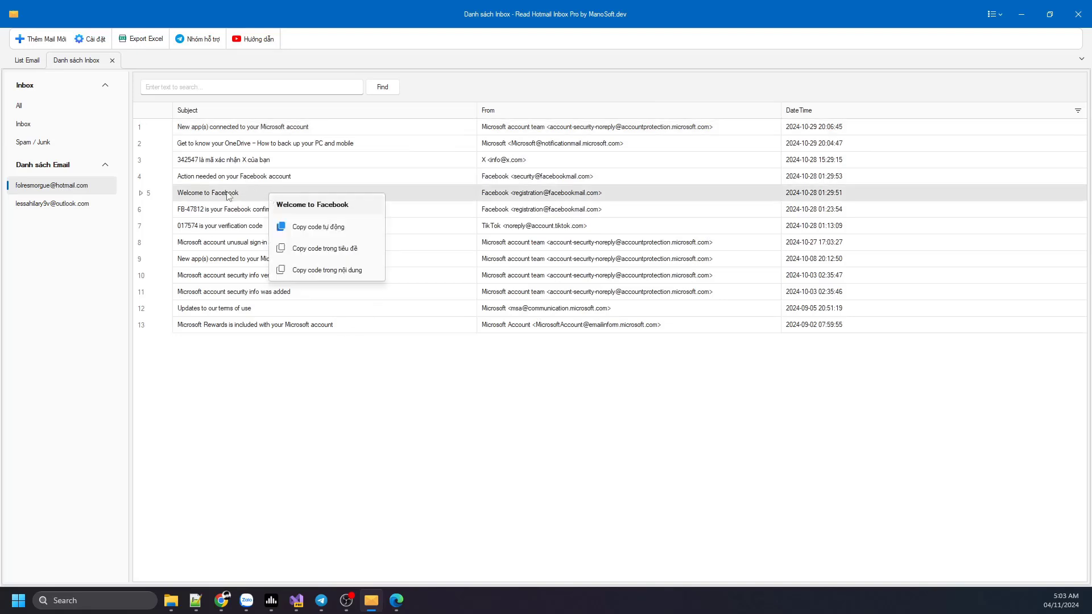
{"action": "left_click", "coordinate": [328, 215]}
Auto-copy the login codes from the Facebook confirmation and TikTok verification emails
{"action": "left_click", "coordinate": [257, 210]}
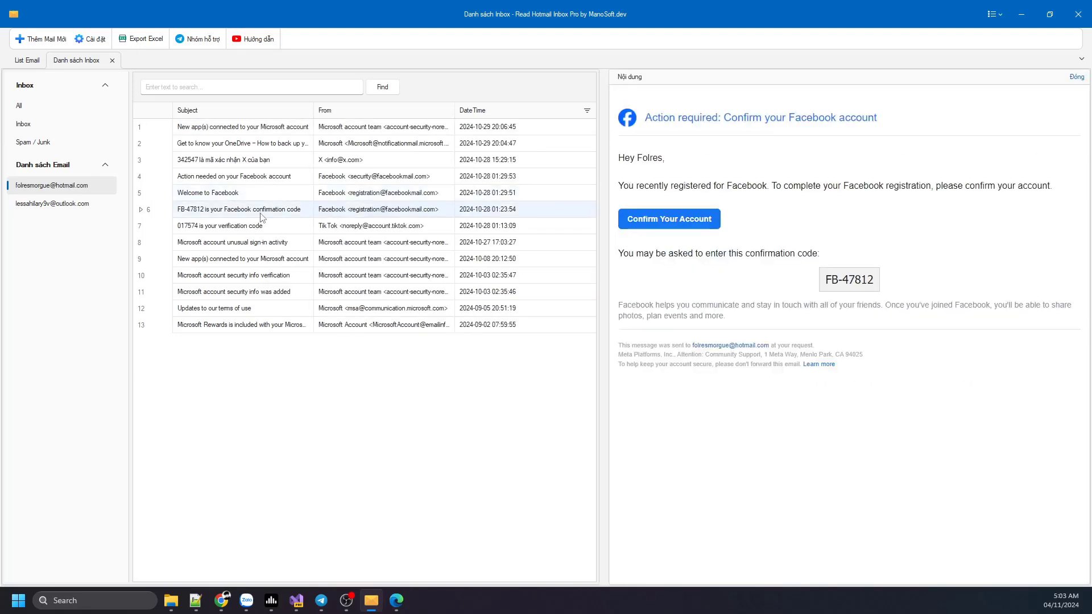
{"action": "right_click", "coordinate": [293, 212]}
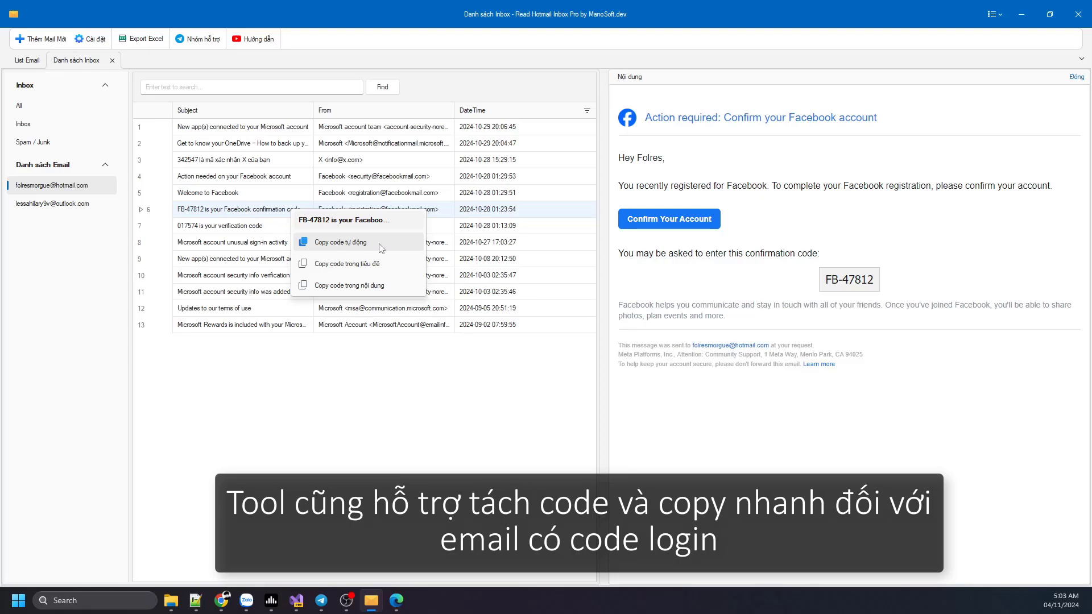
{"action": "left_click", "coordinate": [388, 246]}
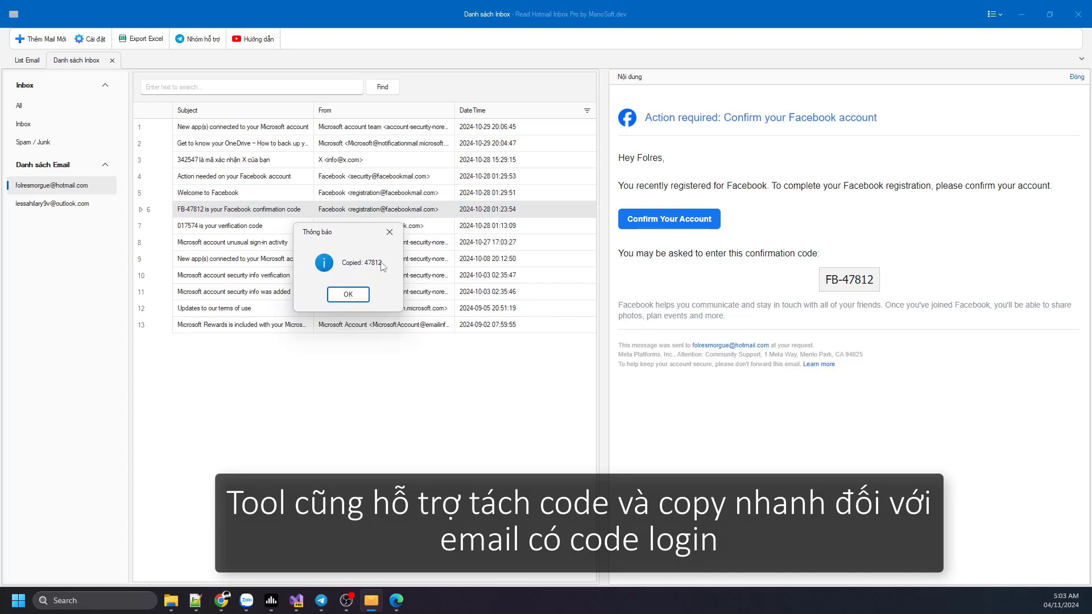
{"action": "left_click", "coordinate": [362, 293]}
{"action": "left_click", "coordinate": [339, 227]}
{"action": "right_click", "coordinate": [287, 231]}
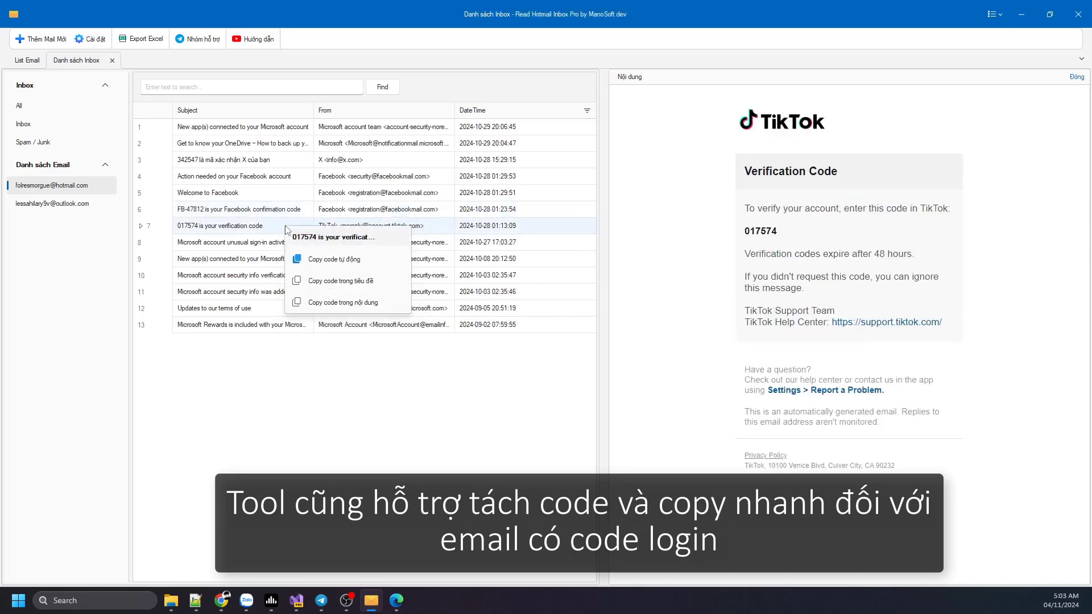
{"action": "left_click", "coordinate": [333, 259]}
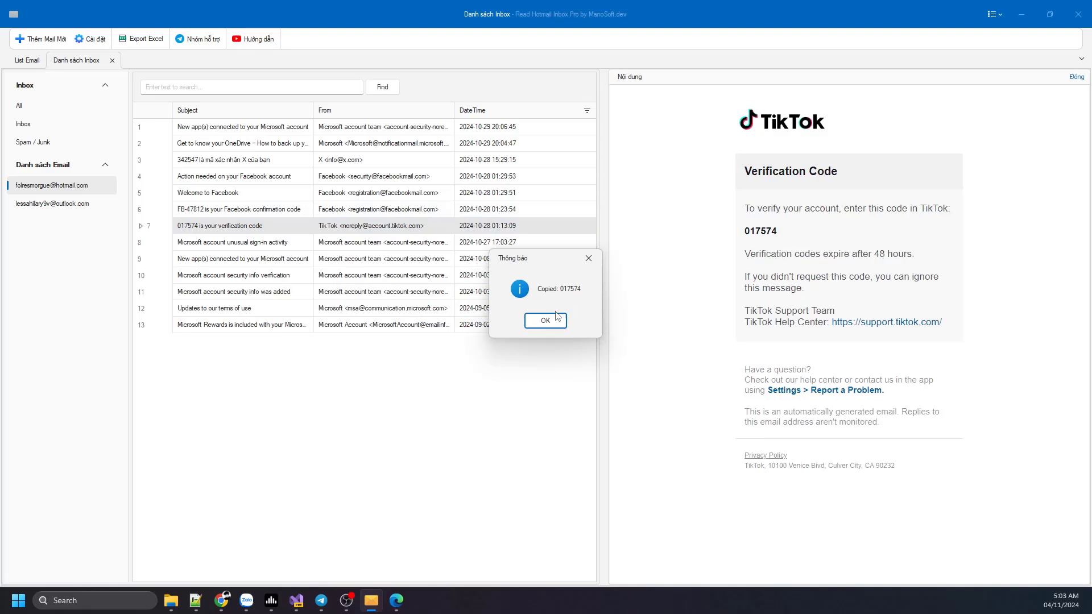
{"action": "left_click", "coordinate": [557, 319]}
Try auto-copying a code from the unusual sign-in email, then reopen the Facebook and X emails
{"action": "left_click", "coordinate": [255, 243]}
{"action": "right_click", "coordinate": [254, 244]}
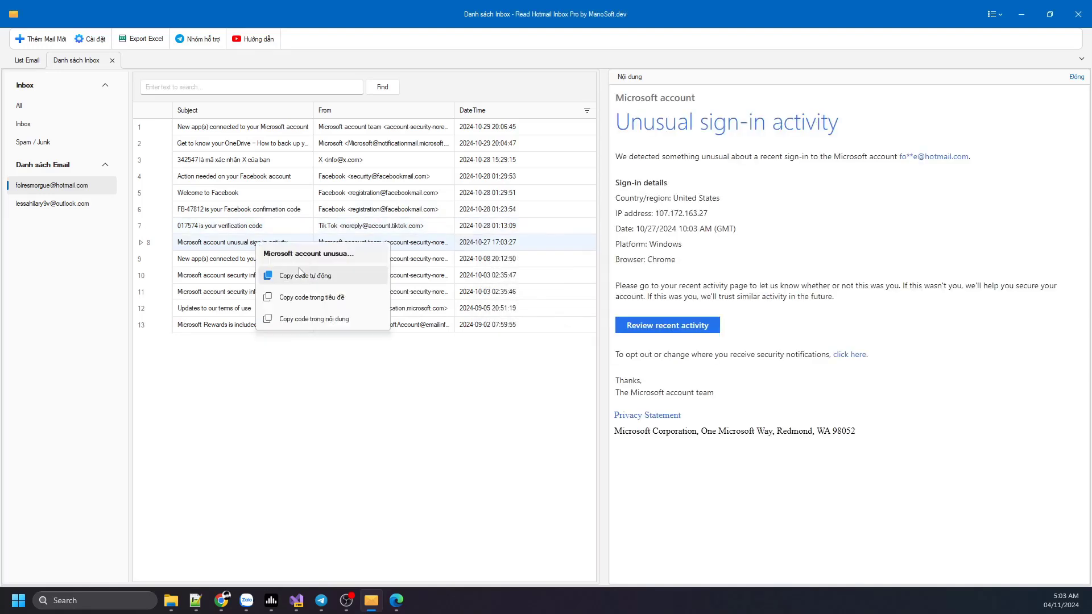
{"action": "left_click", "coordinate": [300, 275]}
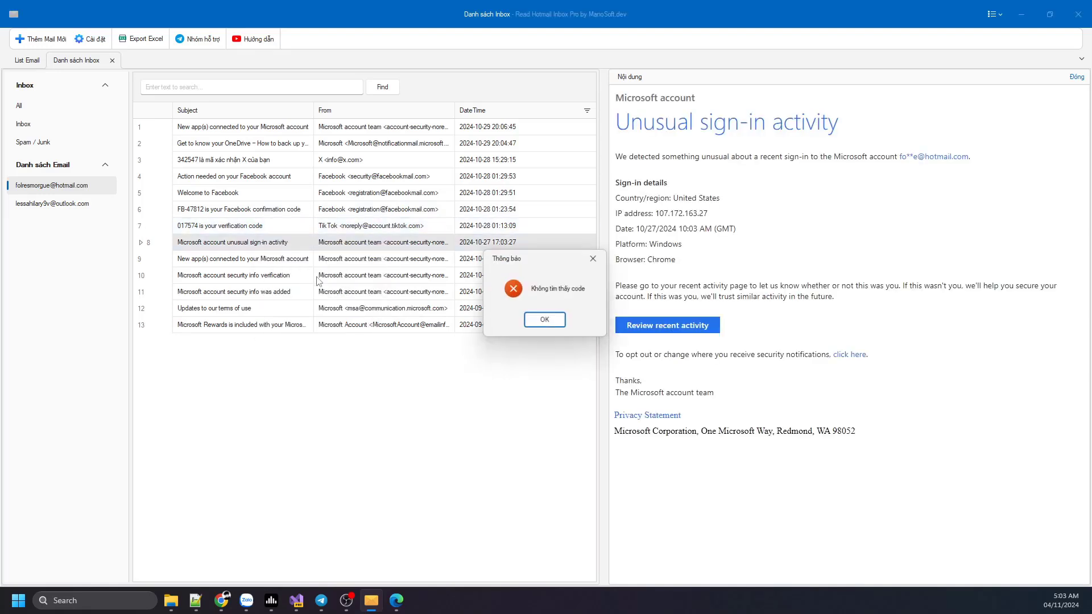
{"action": "left_click", "coordinate": [545, 320]}
{"action": "left_click", "coordinate": [267, 209]}
{"action": "left_click", "coordinate": [259, 162]}
Uncheck all accounts in List Email and open the second account with Sửa
{"action": "left_click", "coordinate": [27, 60]}
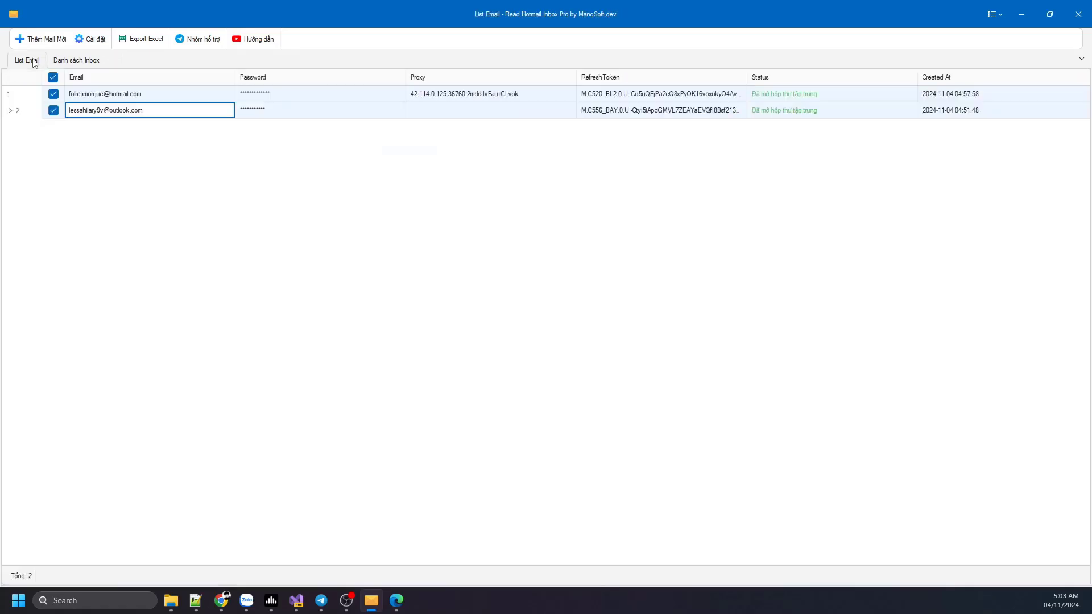
{"action": "left_click", "coordinate": [76, 60]}
{"action": "left_click", "coordinate": [37, 61]}
{"action": "left_click", "coordinate": [56, 80]}
{"action": "right_click", "coordinate": [201, 112]}
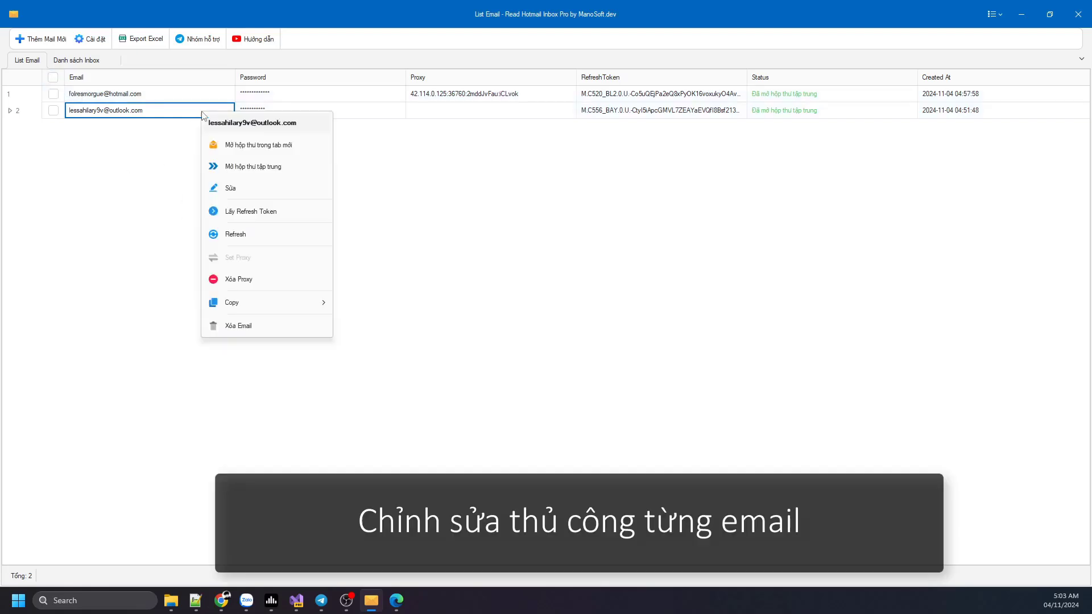
{"action": "left_click", "coordinate": [242, 190]}
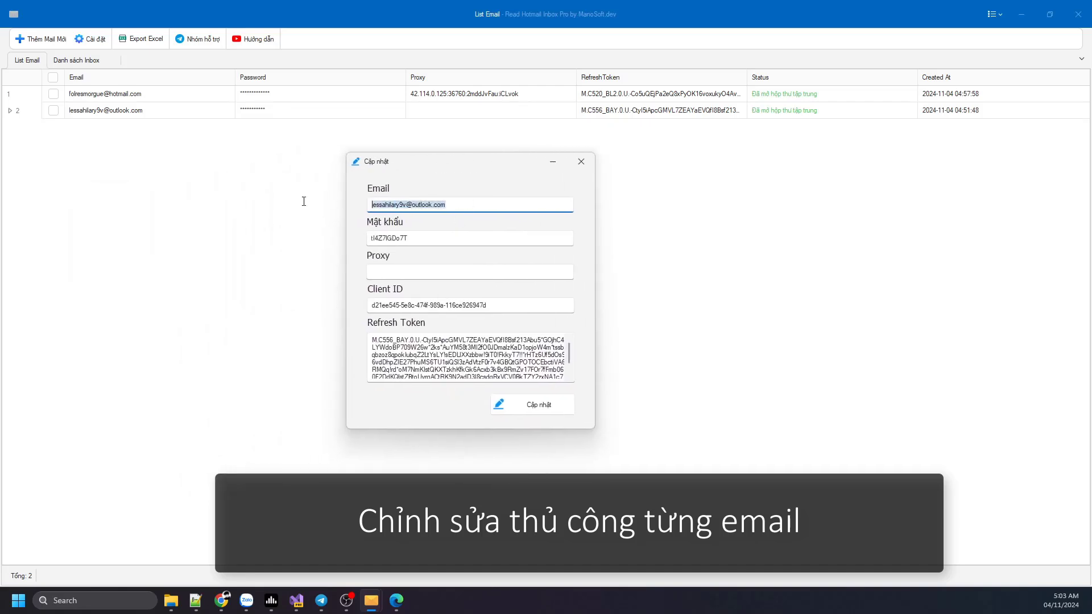
Review the password, empty proxy, Client ID and refresh token, then save with Cập nhật
{"action": "left_click", "coordinate": [526, 242]}
{"action": "left_click", "coordinate": [440, 270]}
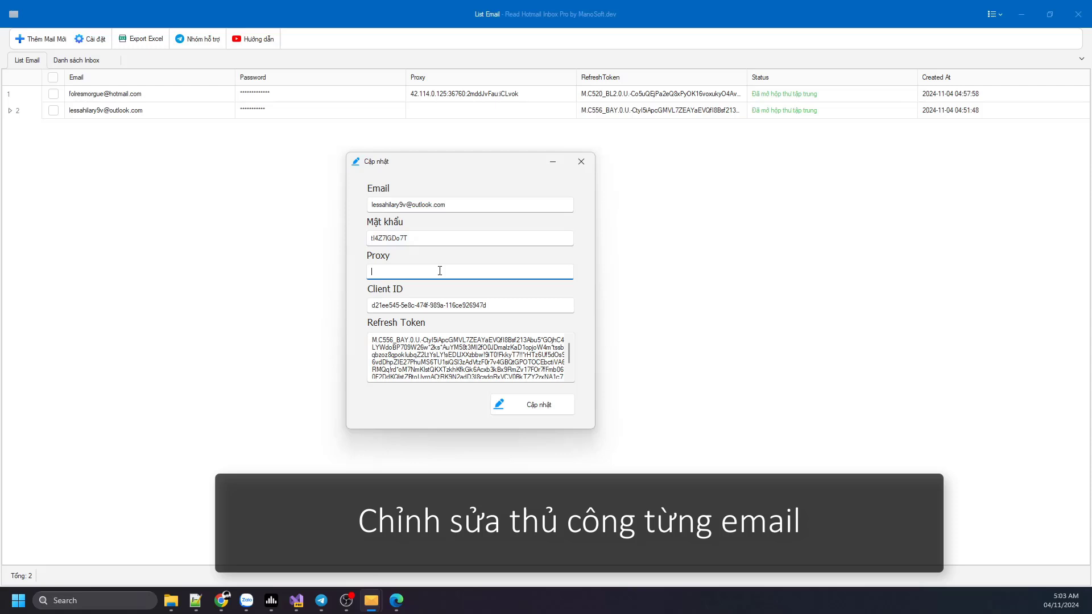
{"action": "left_click", "coordinate": [384, 305]}
{"action": "left_click_drag", "start_coordinate": [569, 354], "coordinate": [575, 370]}
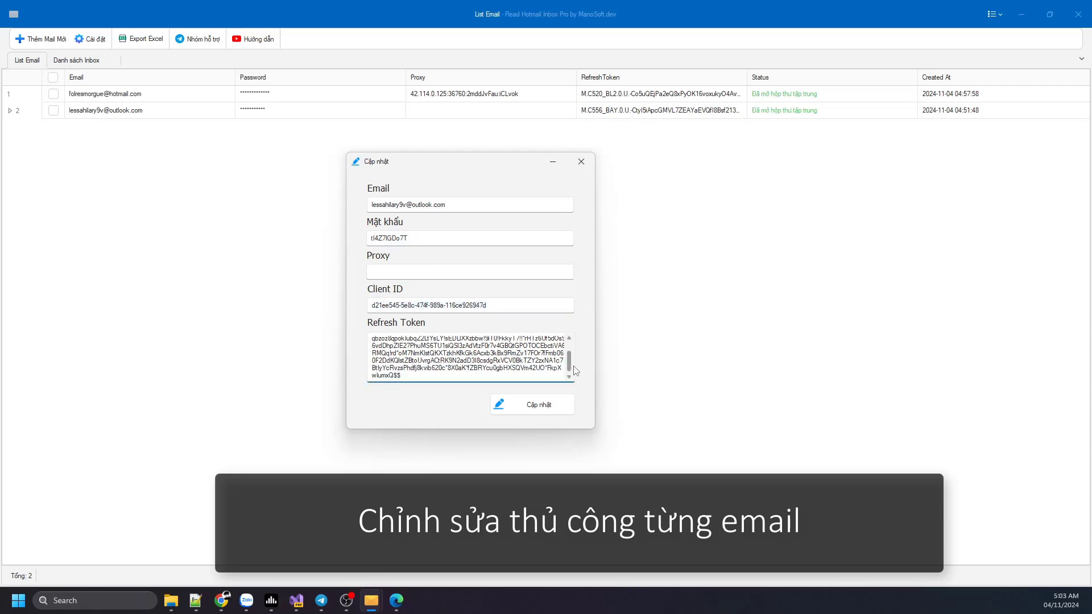
{"action": "left_click", "coordinate": [532, 404]}
{"action": "left_click", "coordinate": [463, 317]}
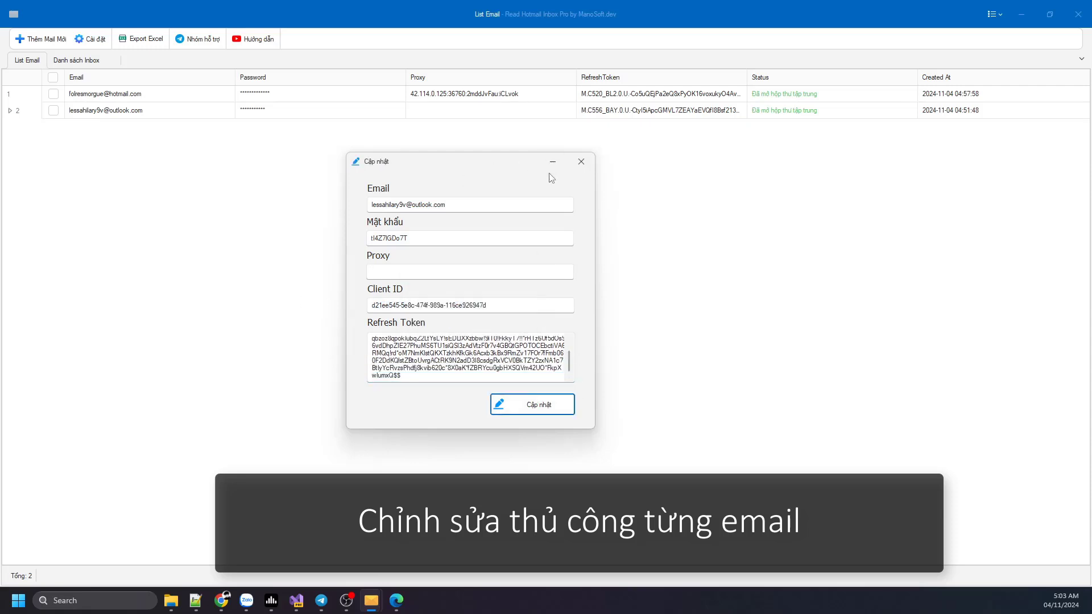
Close the edit window, then bring up the second account's Copy submenu and dismiss it unused
{"action": "left_click", "coordinate": [581, 162]}
{"action": "left_click", "coordinate": [301, 109]}
{"action": "right_click", "coordinate": [301, 107]}
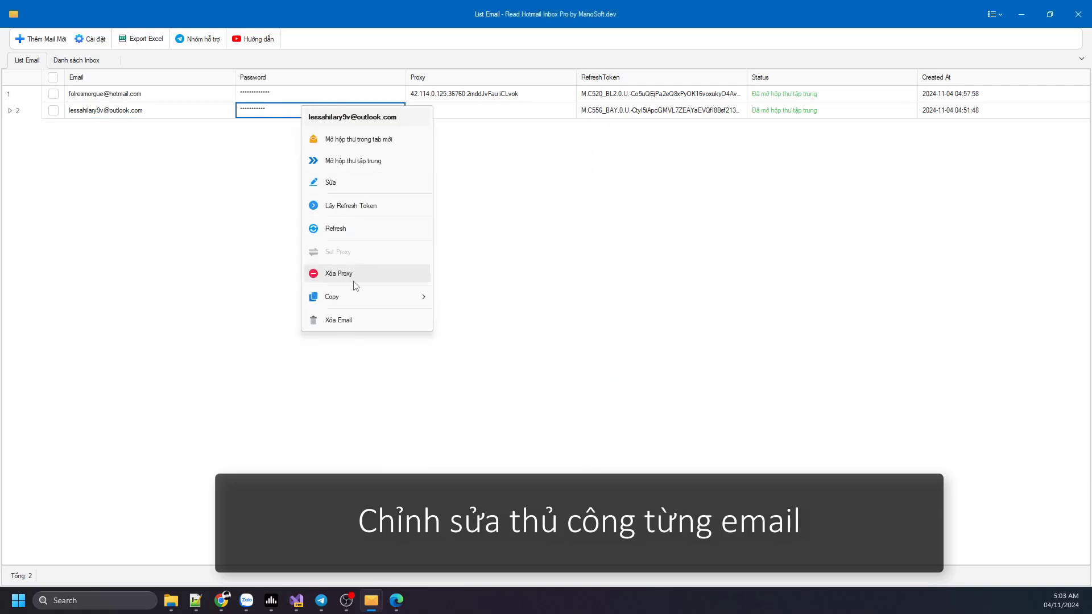
{"action": "mouse_move", "coordinate": [349, 299]}
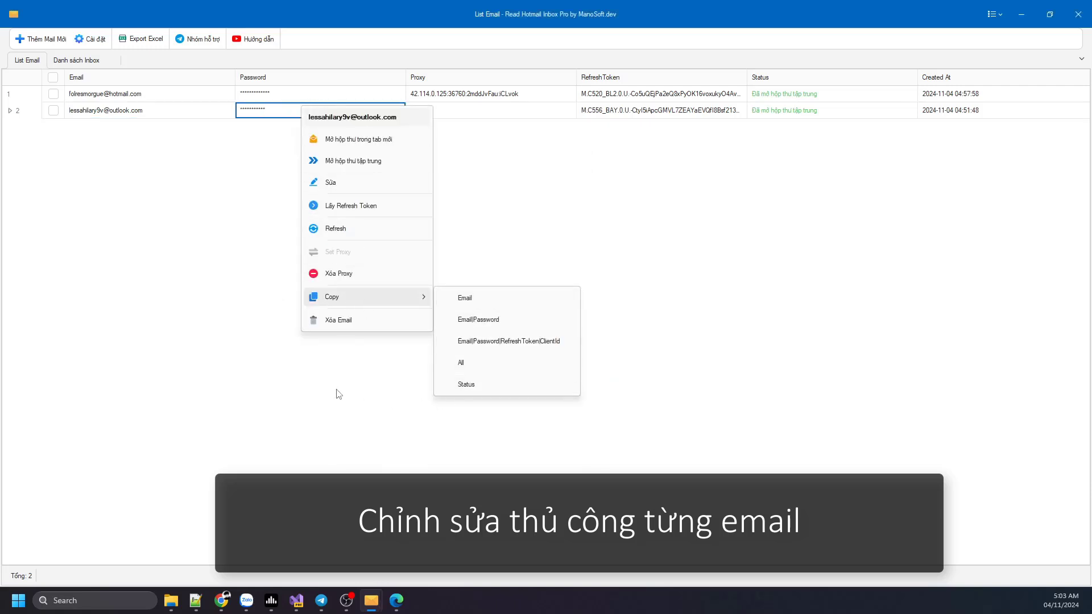
{"action": "left_click", "coordinate": [358, 379]}
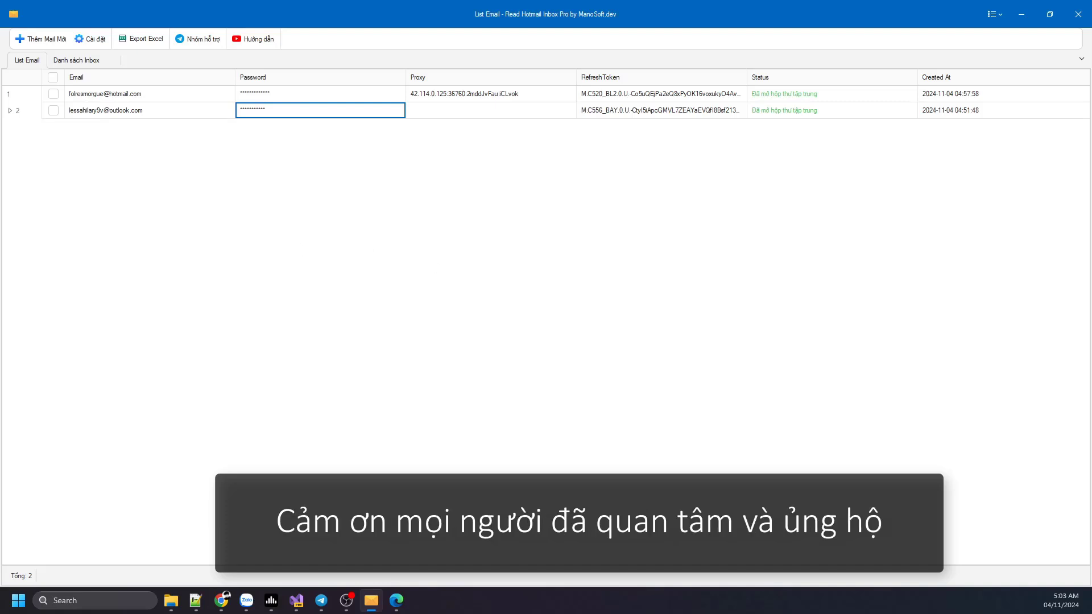
{"action": "key", "text": "alt+Tab"}
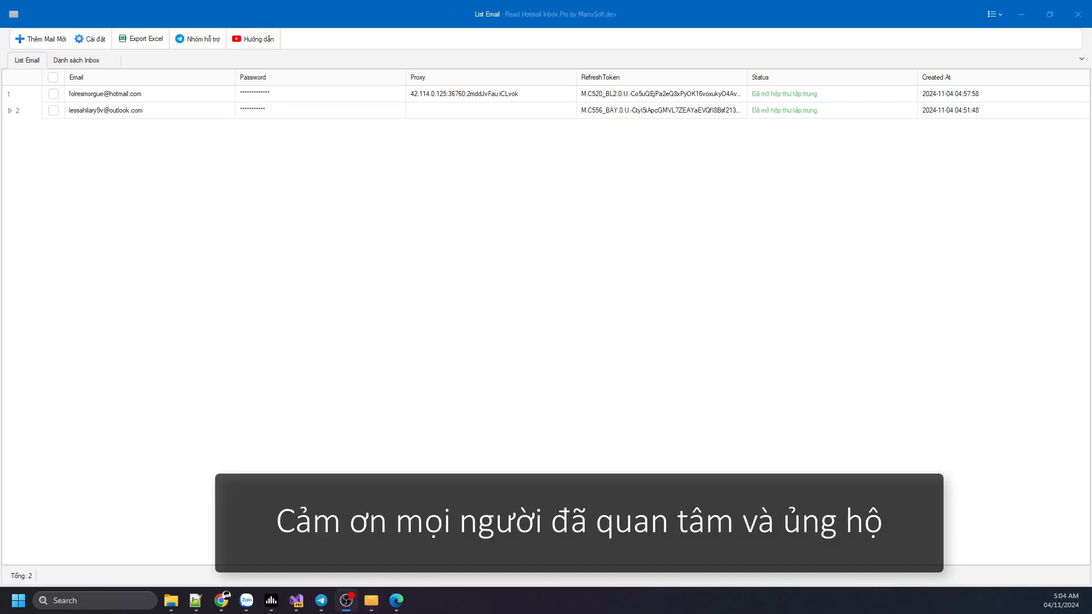